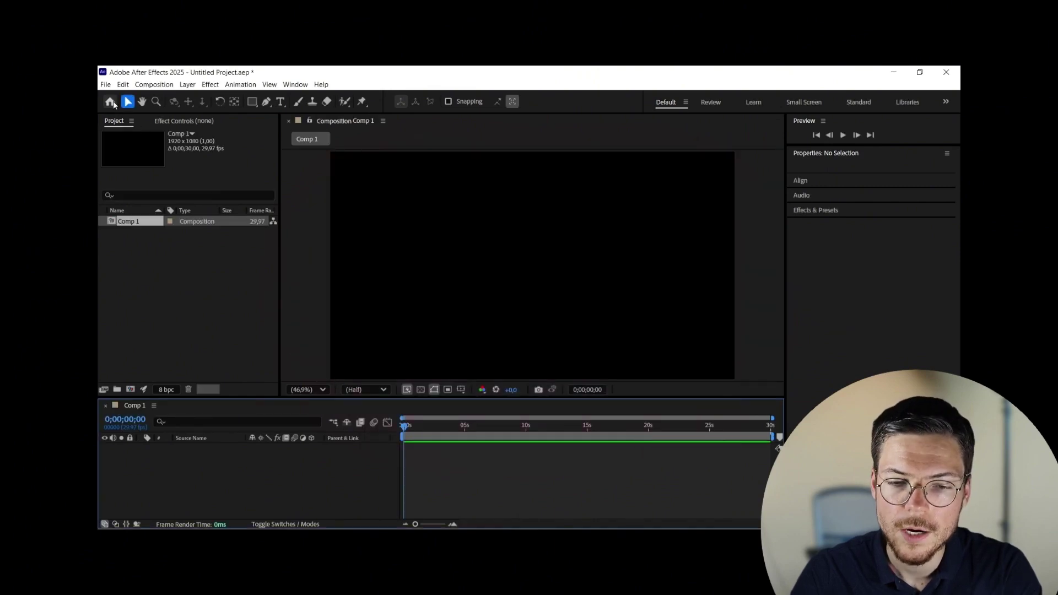
# Step: Import Sample Sub.mp4 and place it in the Comp 1 timeline
pyautogui.click(105, 85)
pyautogui.moveTo(132, 226)
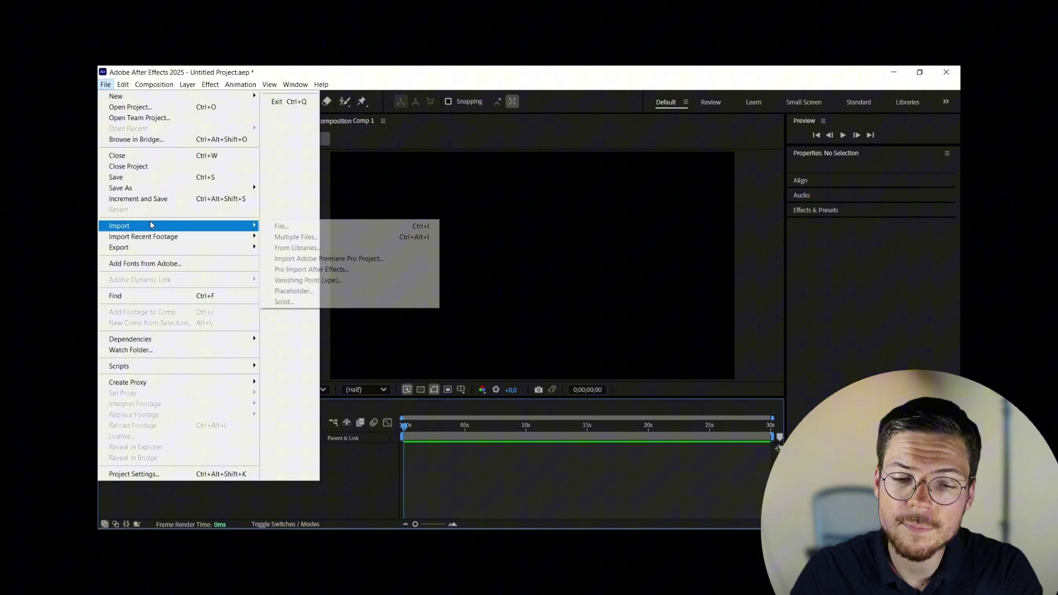
pyautogui.click(285, 224)
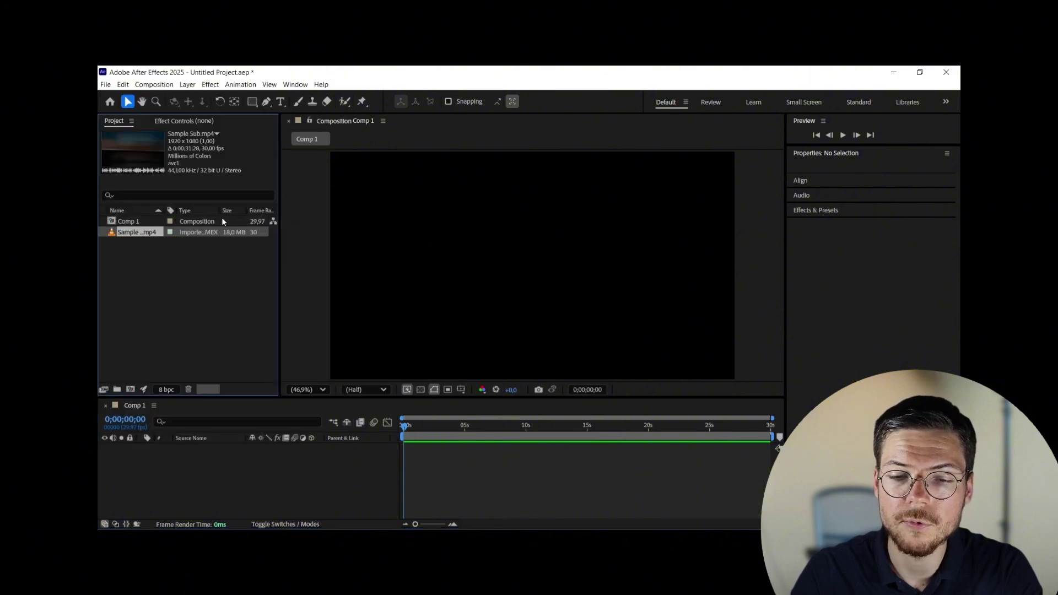
pyautogui.moveTo(193, 231); pyautogui.dragTo(401, 449)
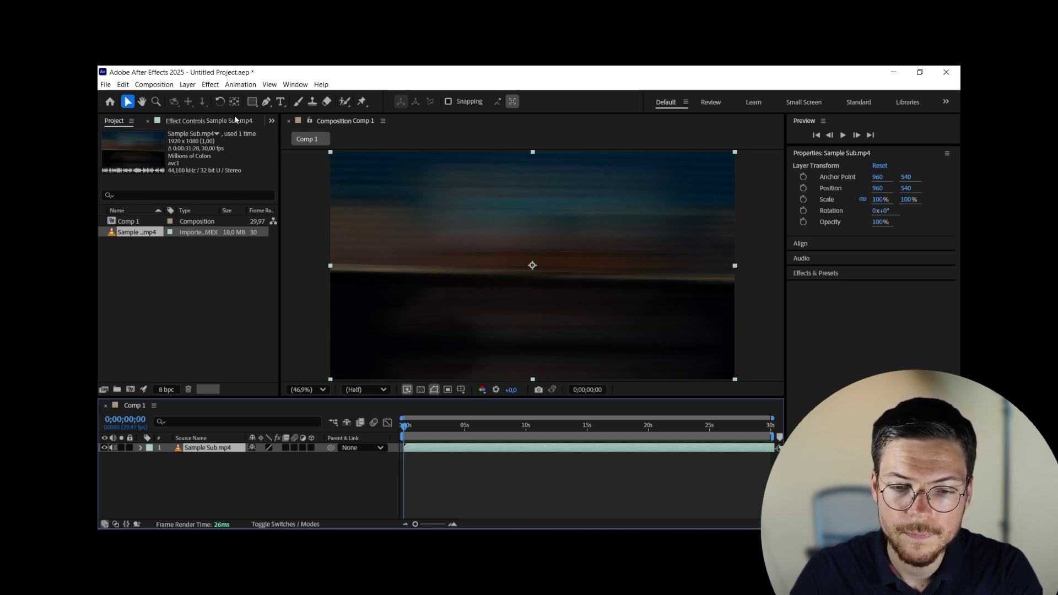
# Step: Add the two-line subtitle 'adding subtitles to your Youtube videos' and move it near the bottom
pyautogui.click(187, 84)
pyautogui.moveTo(200, 97)
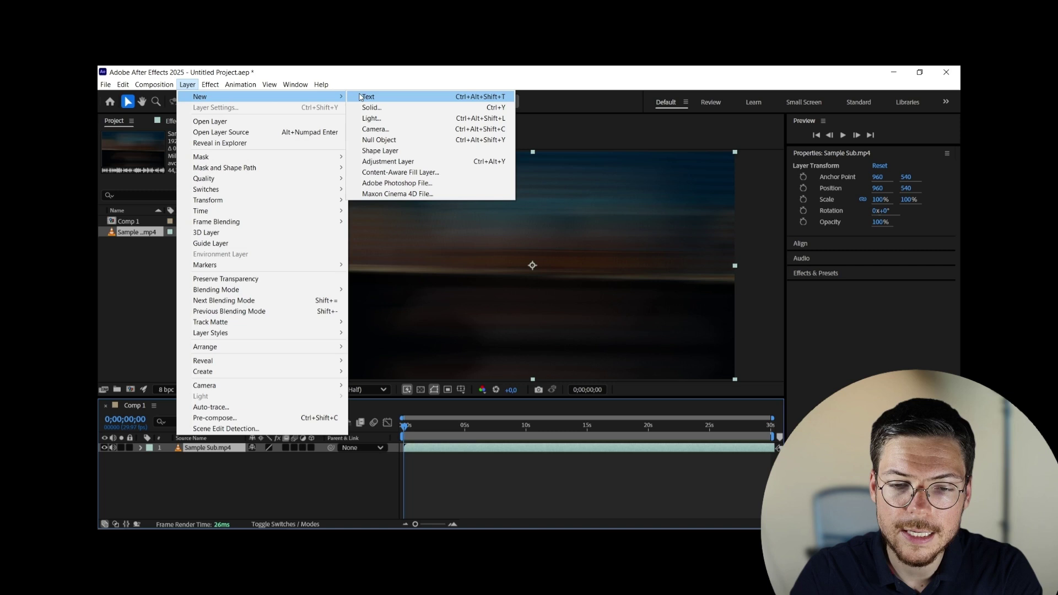
pyautogui.click(365, 97)
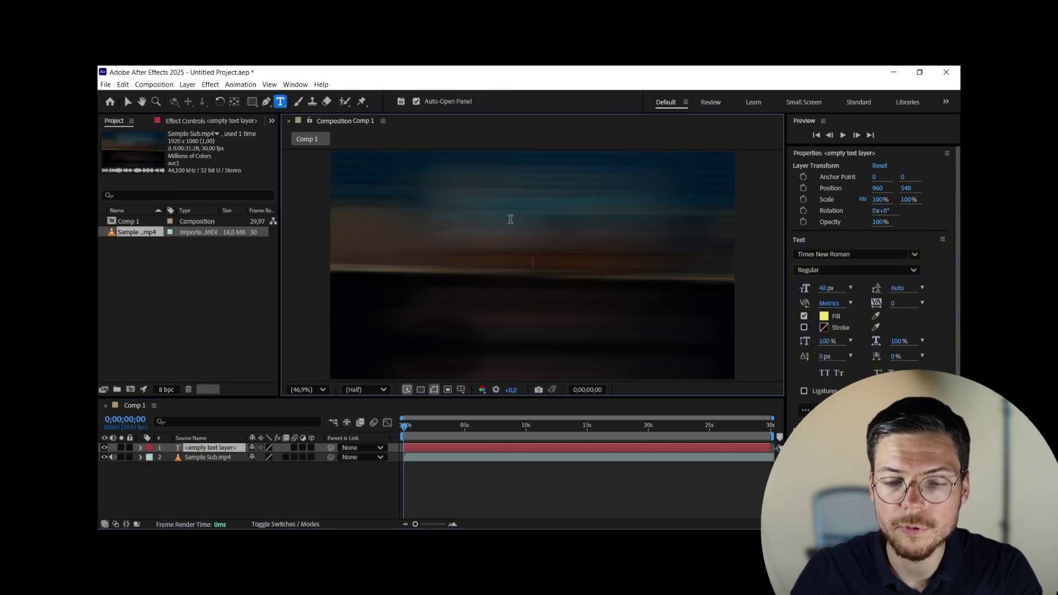
pyautogui.write('adding subtitles')
pyautogui.press('Return')
pyautogui.write('to your Youtube')
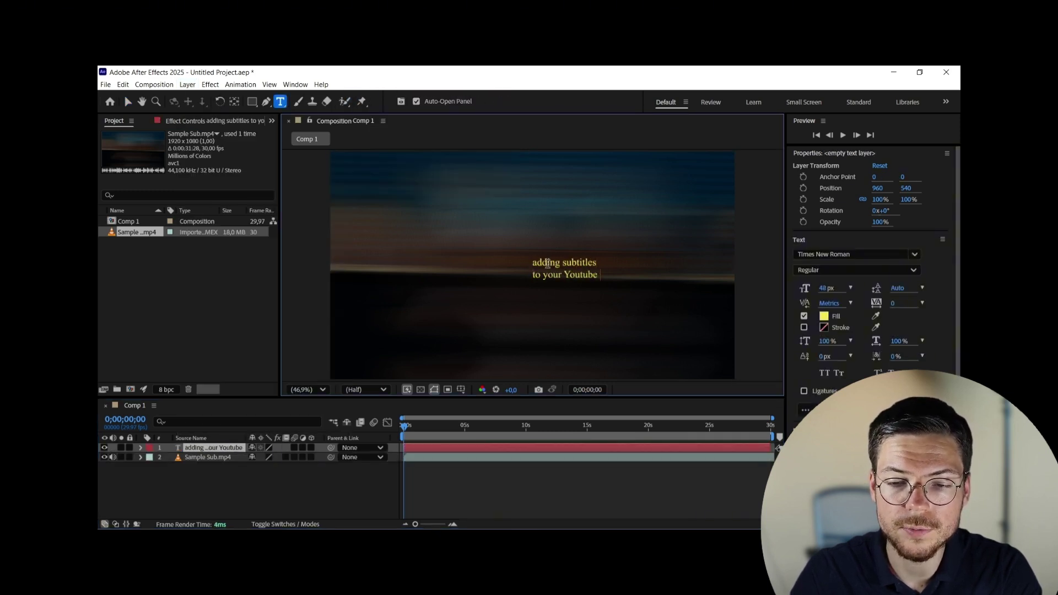
pyautogui.write(' videos')
pyautogui.hotkey('ctrl', 'Return')
pyautogui.moveTo(597, 307); pyautogui.dragTo(576, 401)
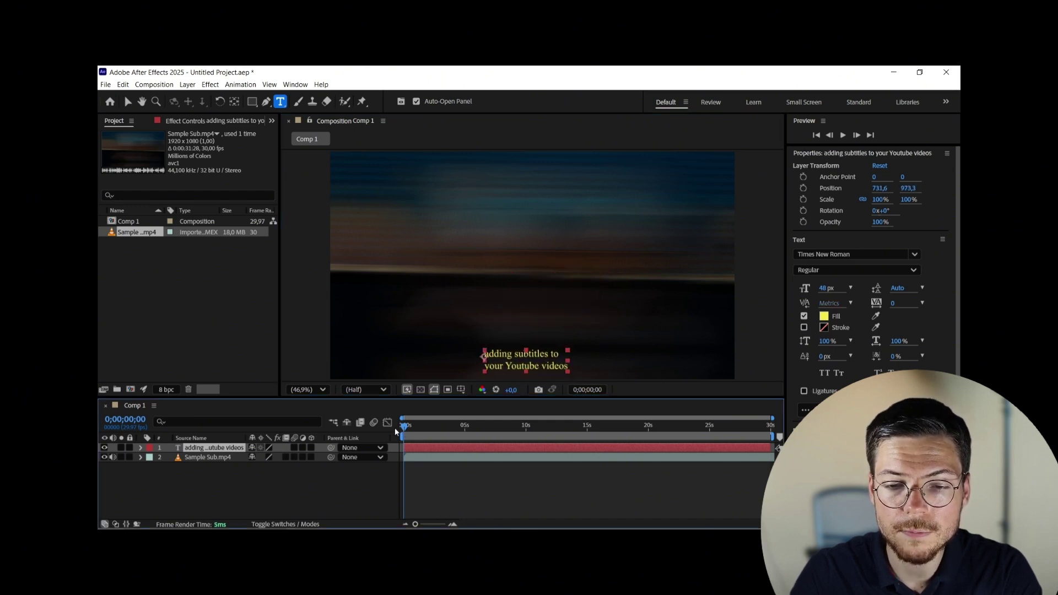
# Step: Trim the subtitle layer to end at the playhead and set its size to 60 px
pyautogui.click(842, 135)
pyautogui.moveTo(771, 447); pyautogui.dragTo(425, 447)
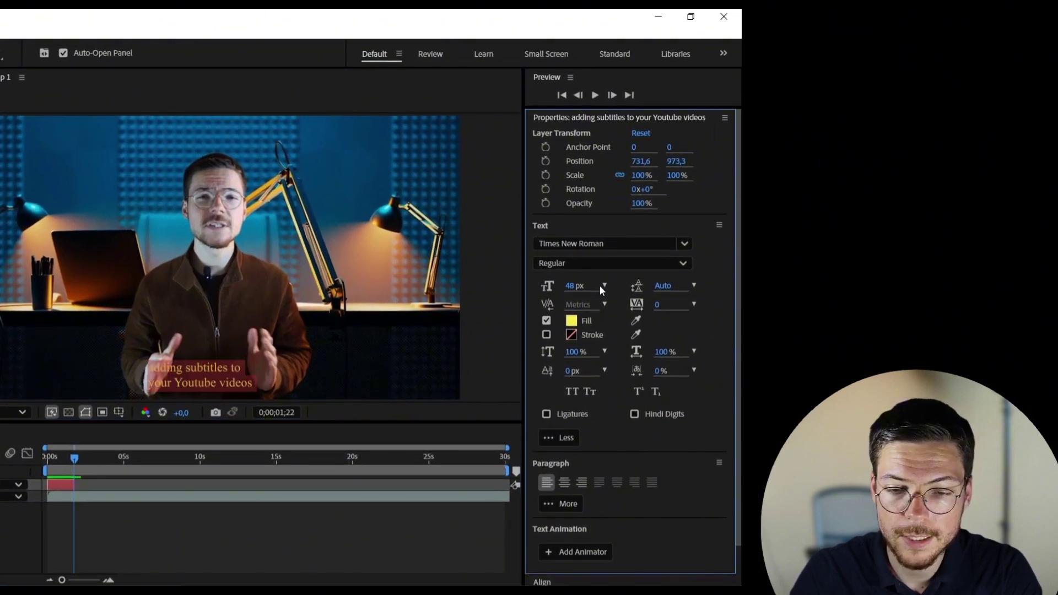
pyautogui.click(604, 285)
pyautogui.click(644, 447)
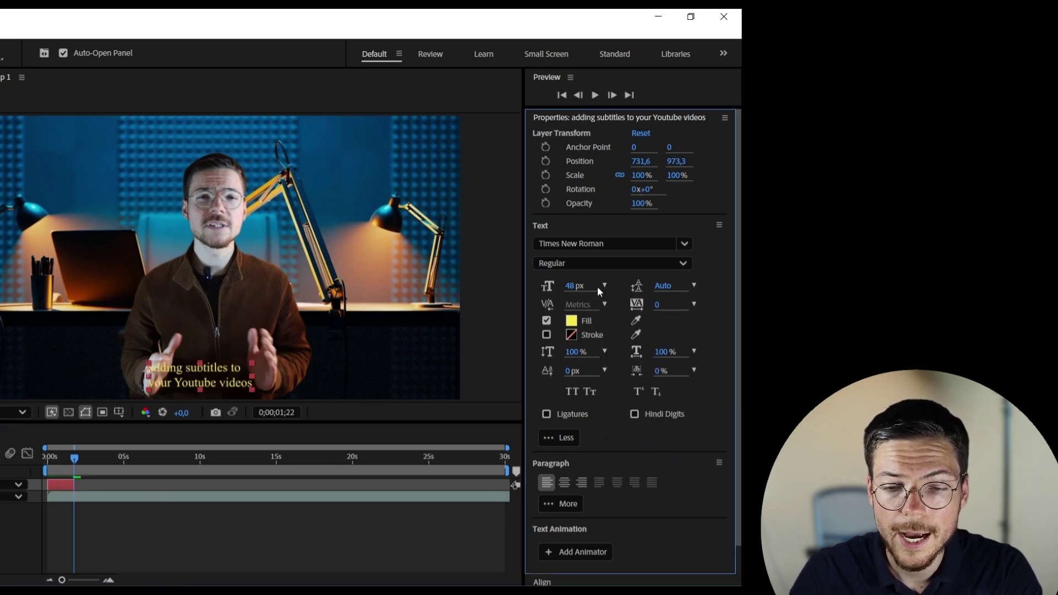
pyautogui.click(603, 285)
pyautogui.click(635, 455)
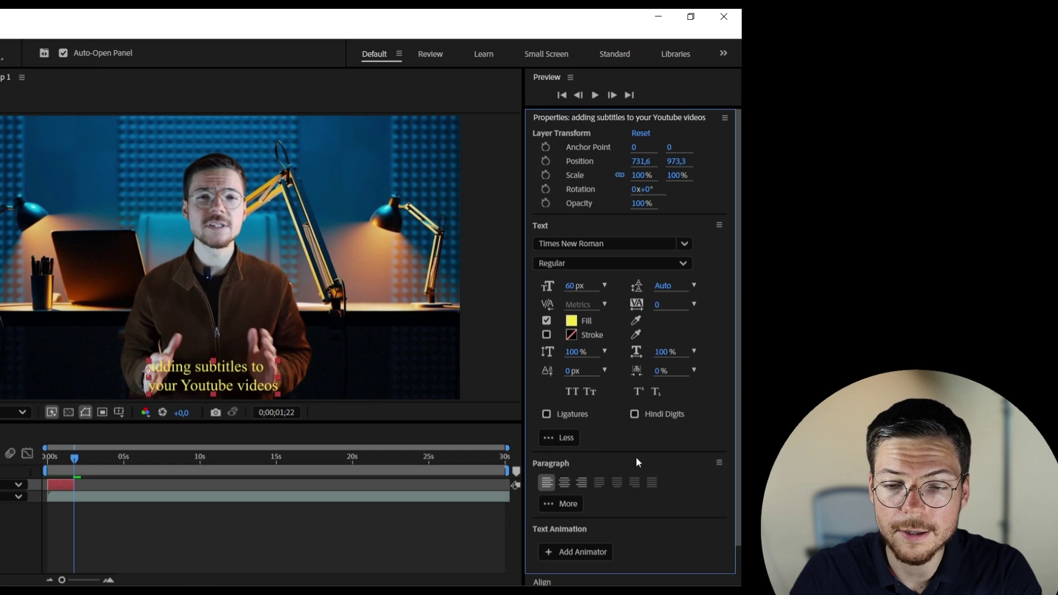
# Step: Make the subtitle white Verdana and discard the accidental empty text layer
pyautogui.click(571, 319)
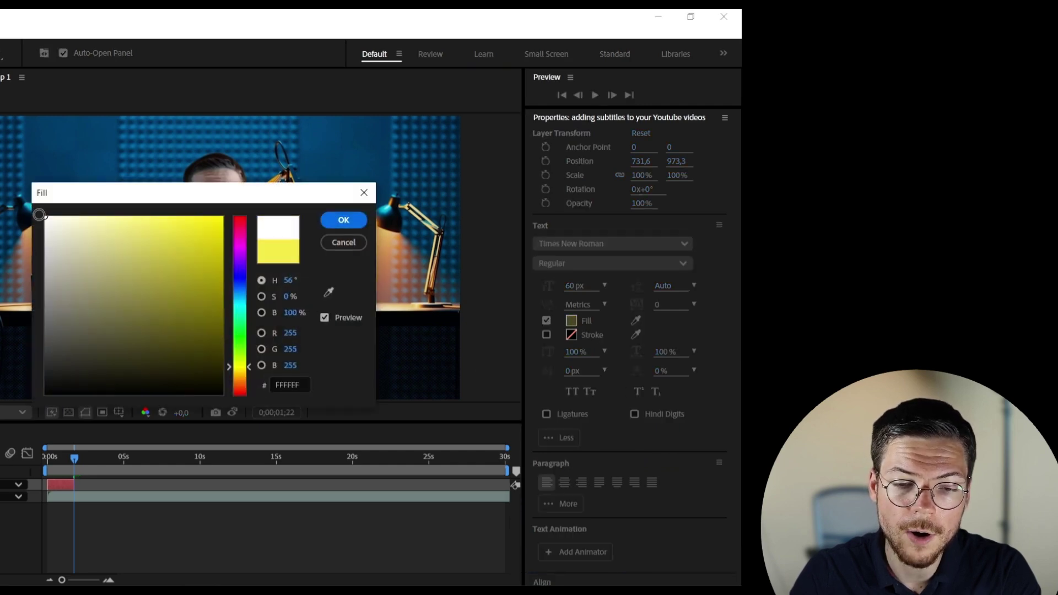
pyautogui.click(343, 220)
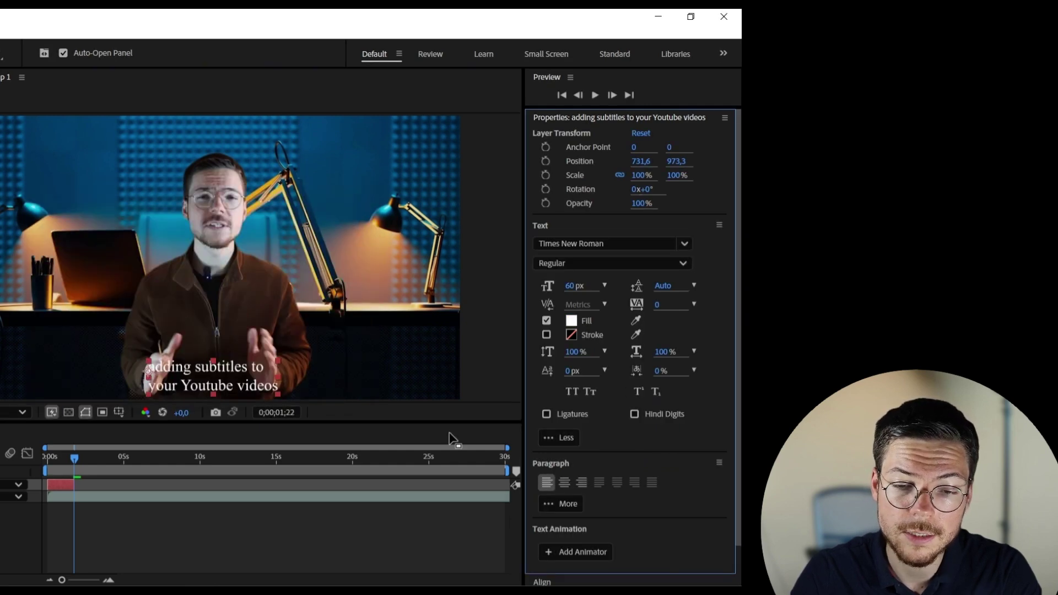
pyautogui.click(607, 240)
pyautogui.click(625, 297)
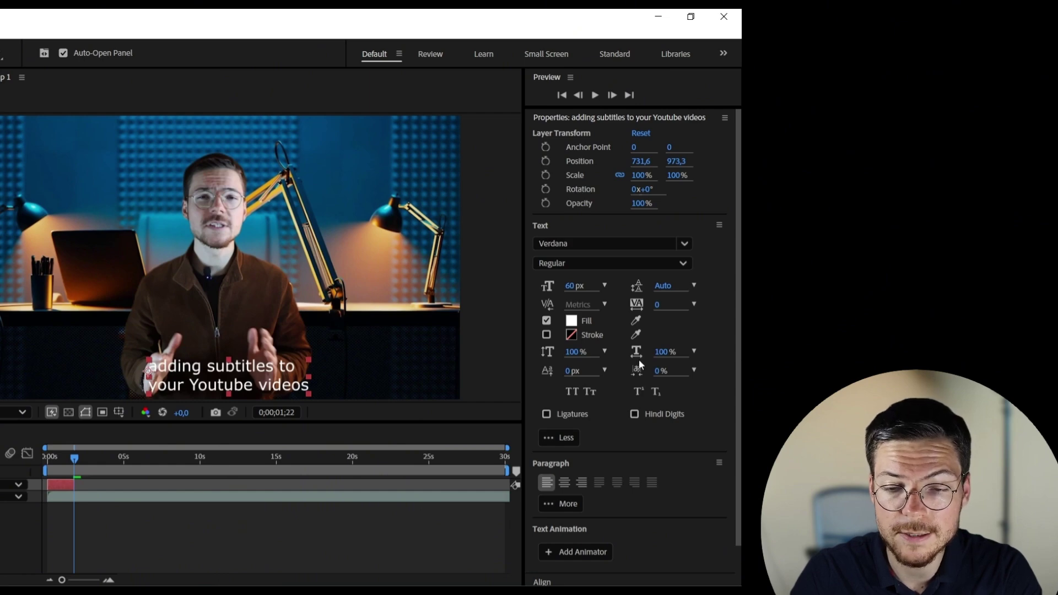
pyautogui.click(324, 384)
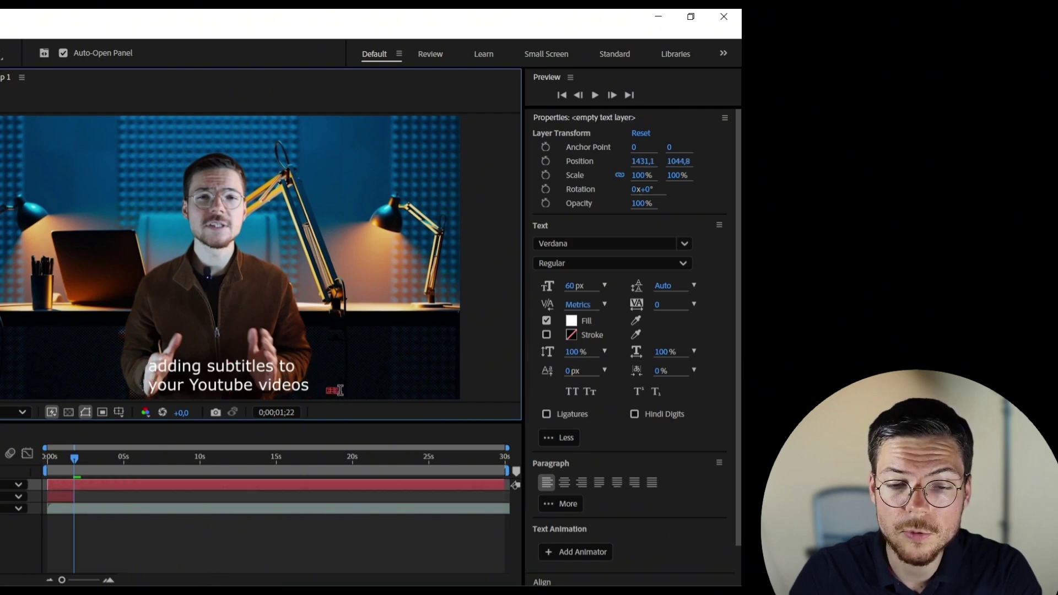
pyautogui.press('Escape')
pyautogui.scroll(-1, 637, 438)
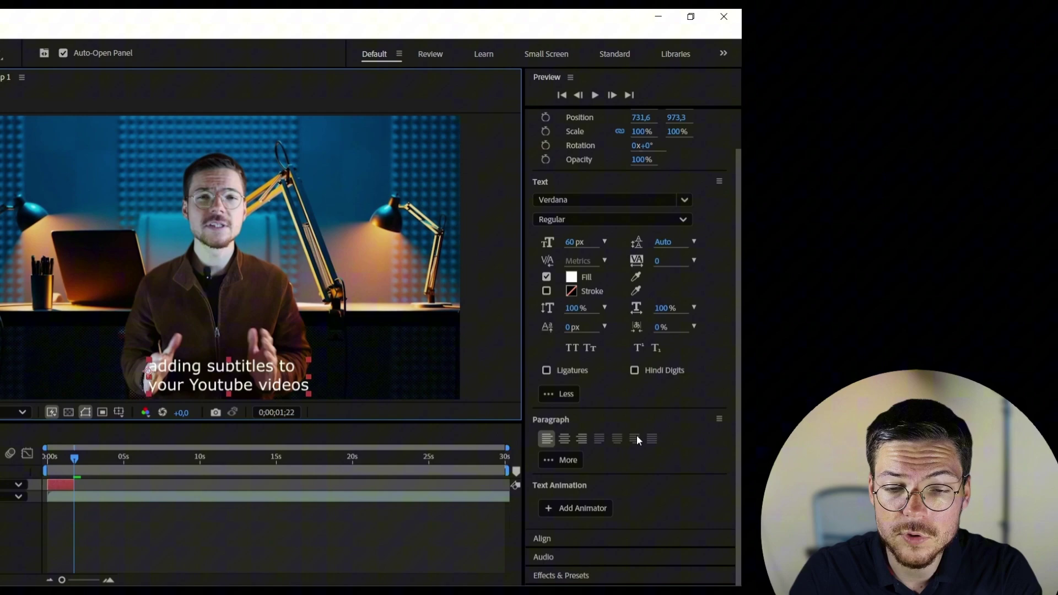
pyautogui.scroll(1, 636, 438)
pyautogui.moveTo(74, 457); pyautogui.dragTo(50, 460)
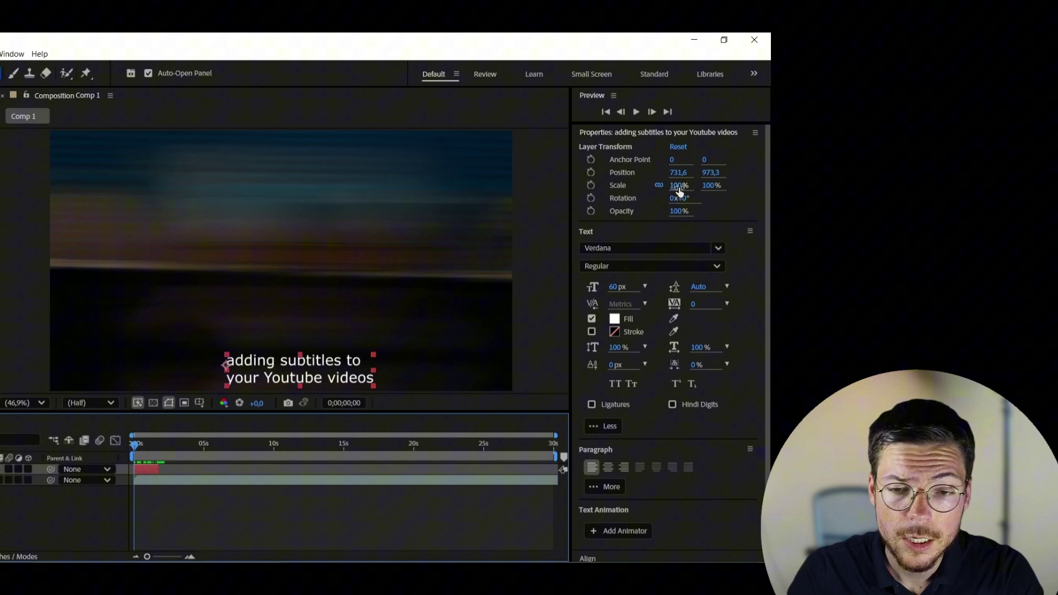
# Step: Keyframe the subtitle's scale from 0% at frame 0 to 100% a few frames later, then preview
pyautogui.click(591, 187)
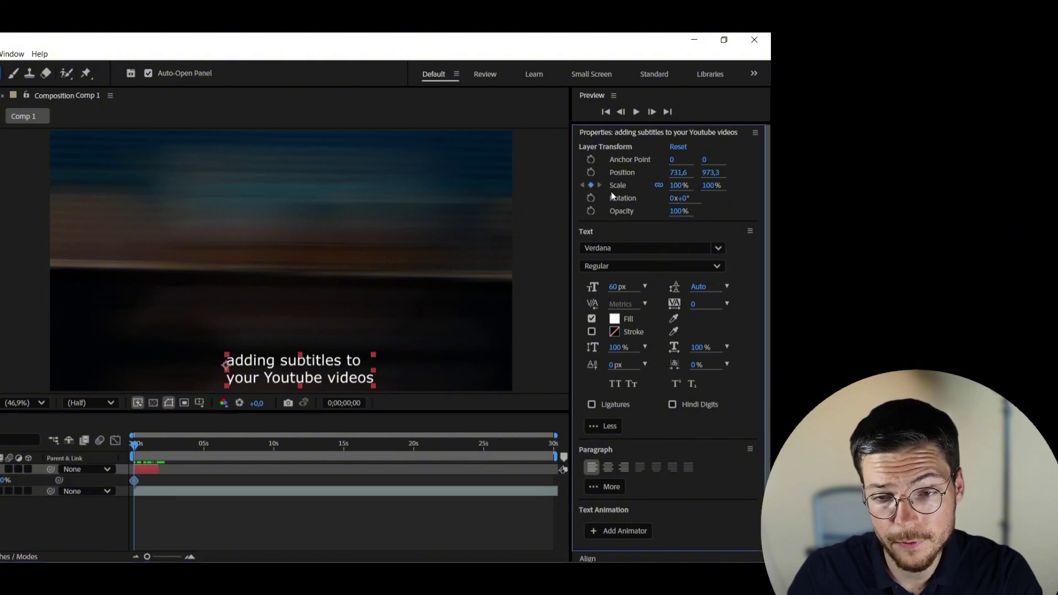
pyautogui.click(678, 185)
pyautogui.write('0')
pyautogui.press('Return')
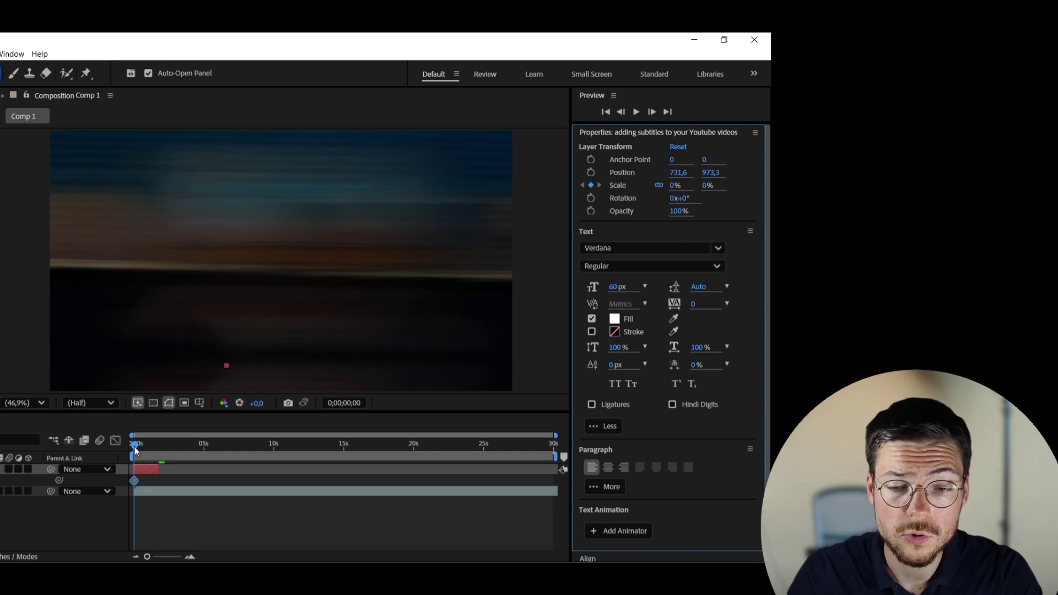
pyautogui.moveTo(134, 448); pyautogui.dragTo(136, 447)
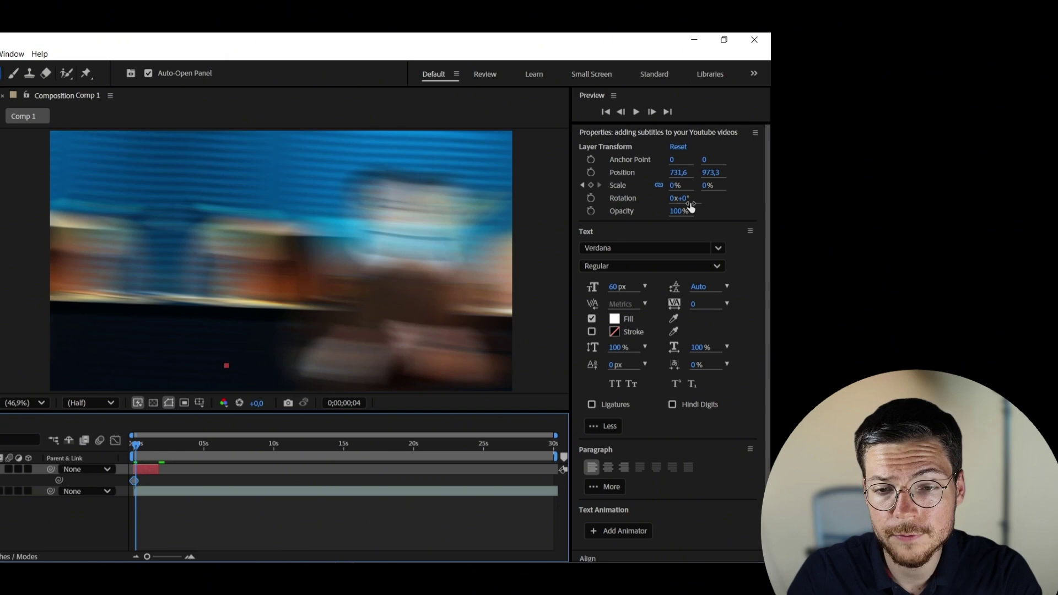
pyautogui.click(676, 185)
pyautogui.write('100')
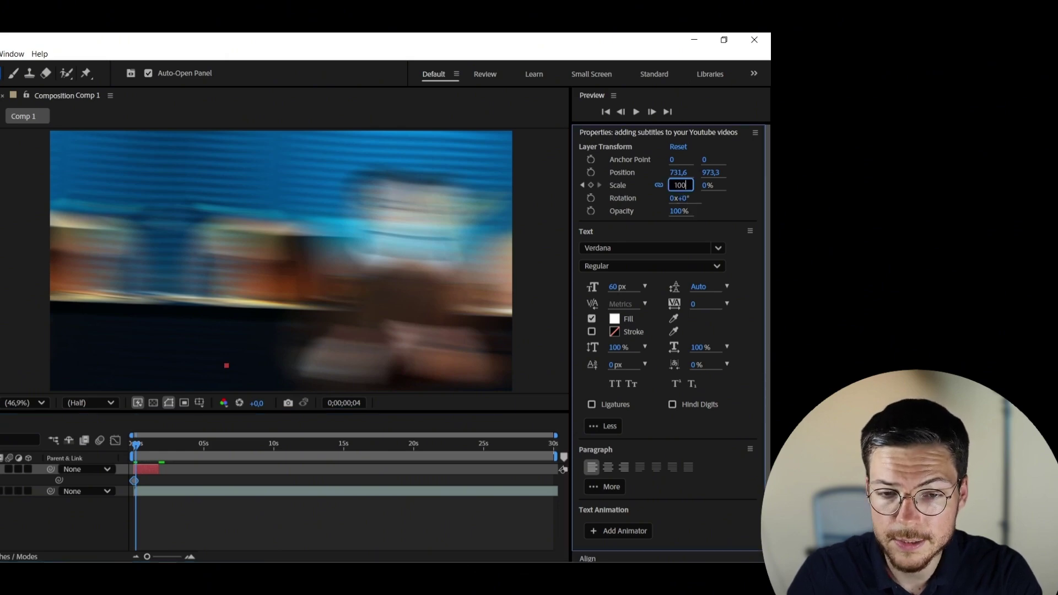
pyautogui.press('Return')
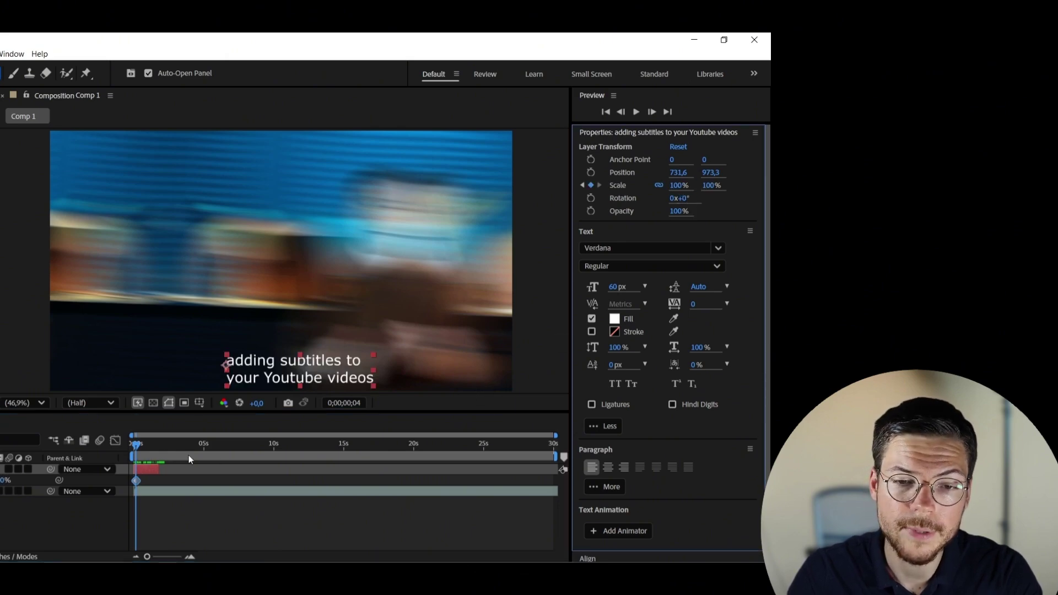
pyautogui.moveTo(138, 447); pyautogui.dragTo(131, 446)
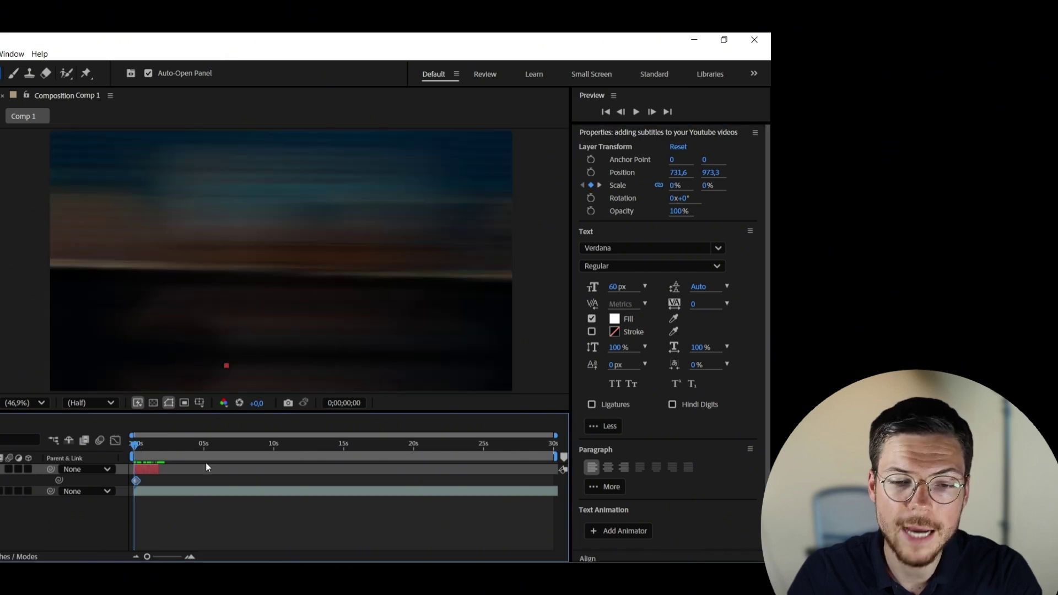
pyautogui.click(635, 111)
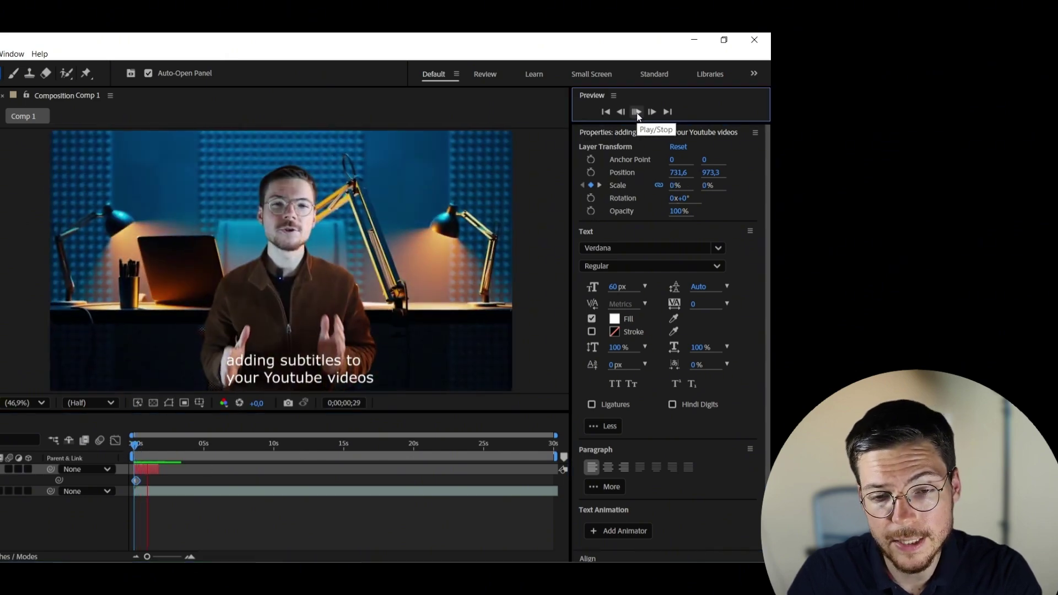
# Step: Duplicate the subtitle, shift the copy after the first, and retype it as 'is always a smart move'
pyautogui.click(635, 112)
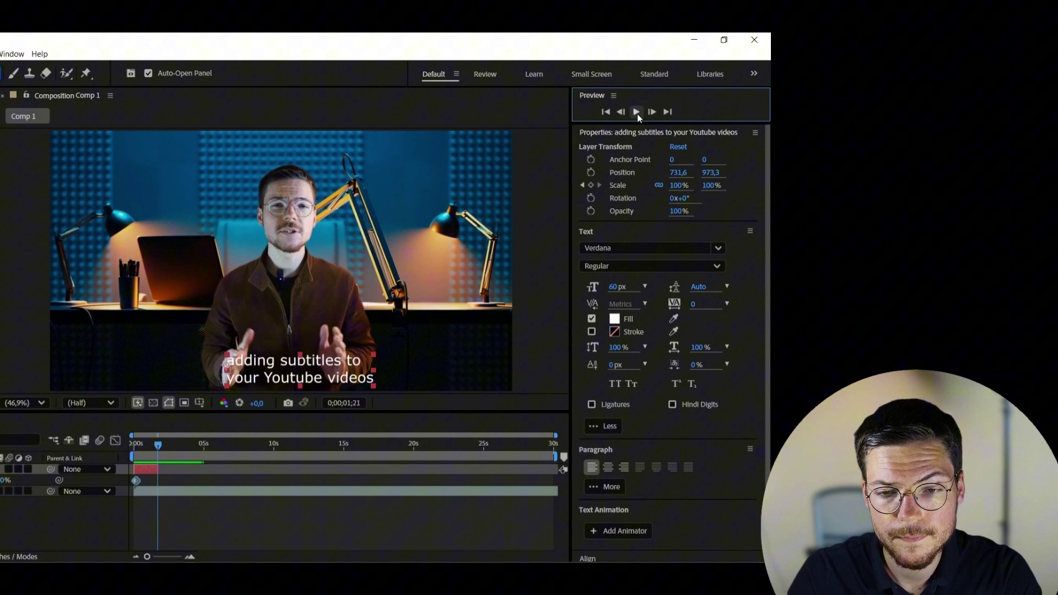
pyautogui.click(149, 471)
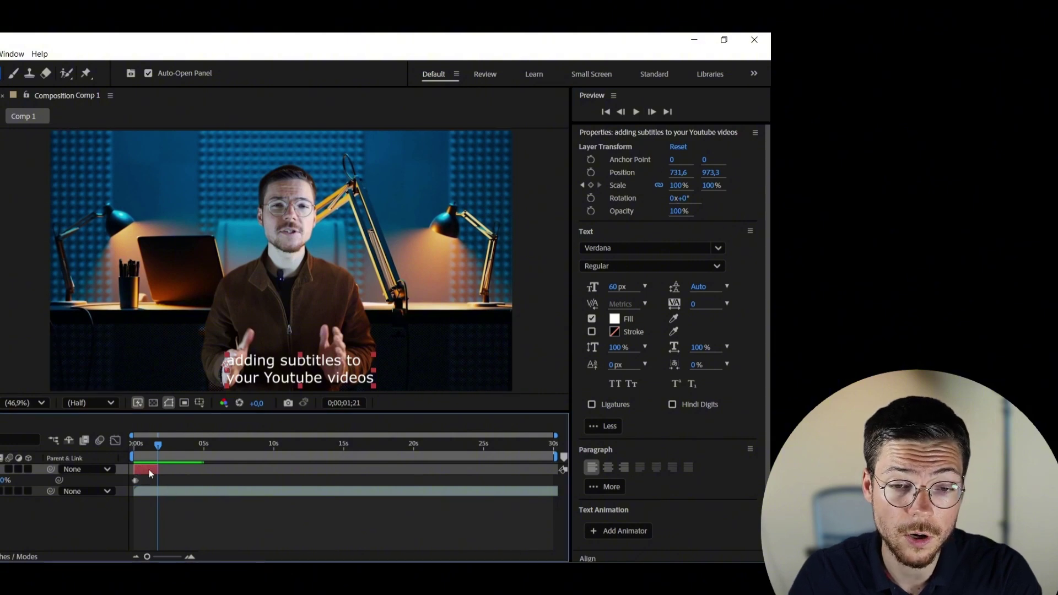
pyautogui.hotkey('ctrl', 'd')
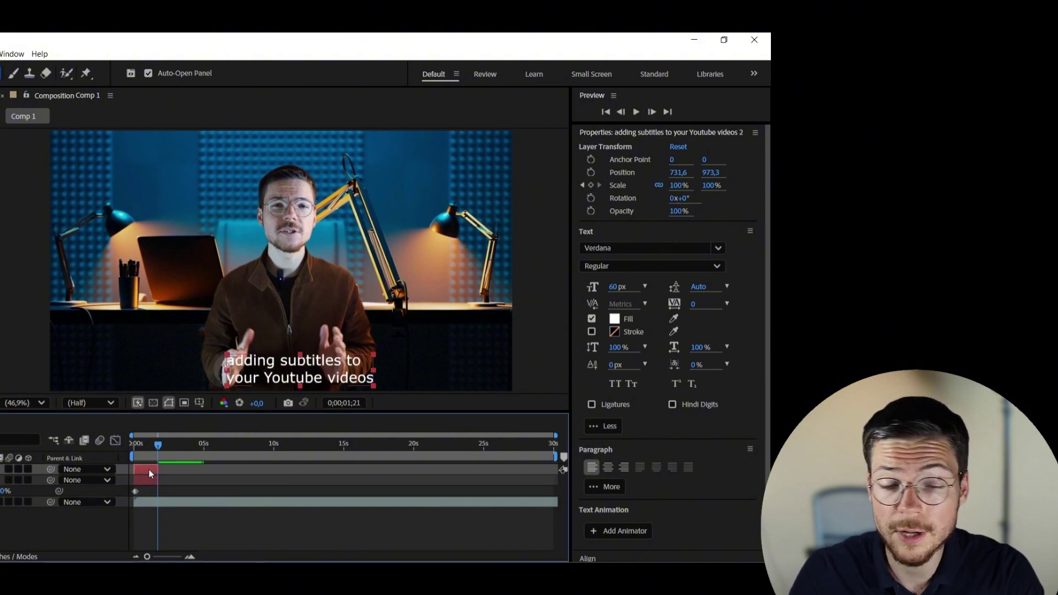
pyautogui.moveTo(149, 479); pyautogui.dragTo(174, 483)
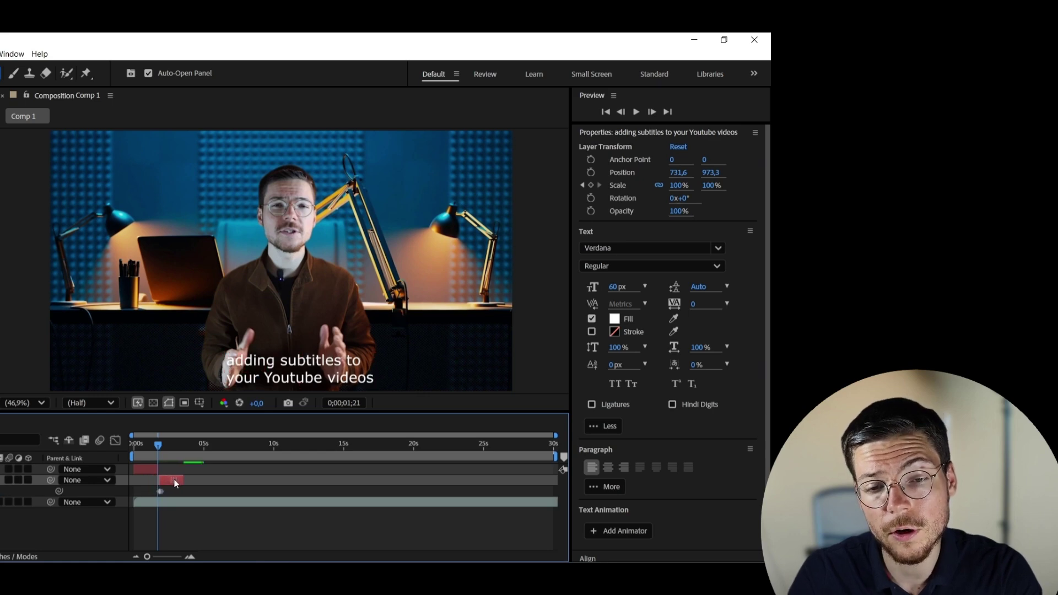
pyautogui.click(274, 376)
pyautogui.doubleClick(270, 365)
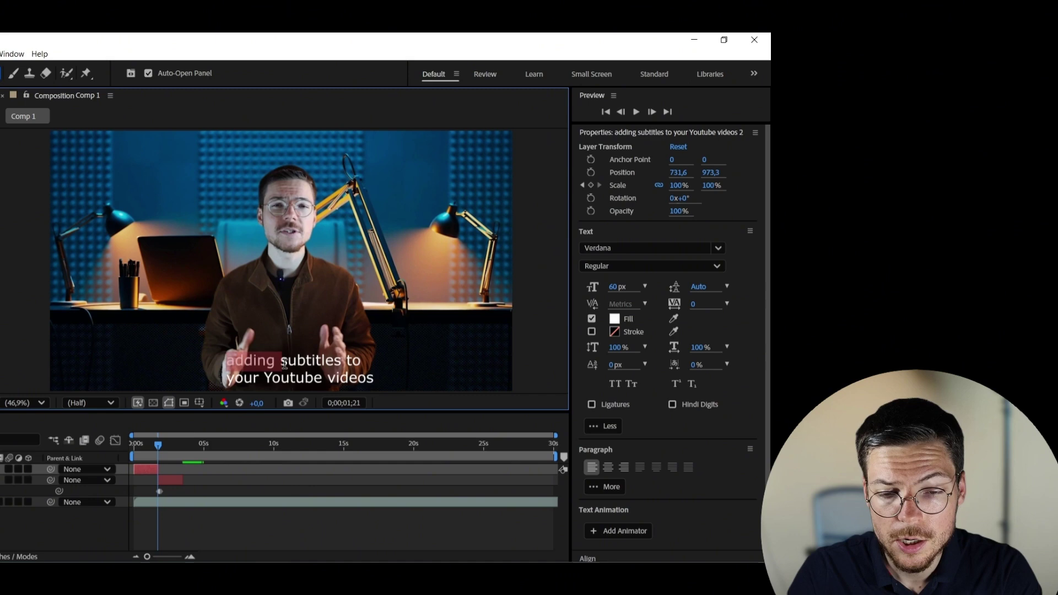
pyautogui.write('is always a smart')
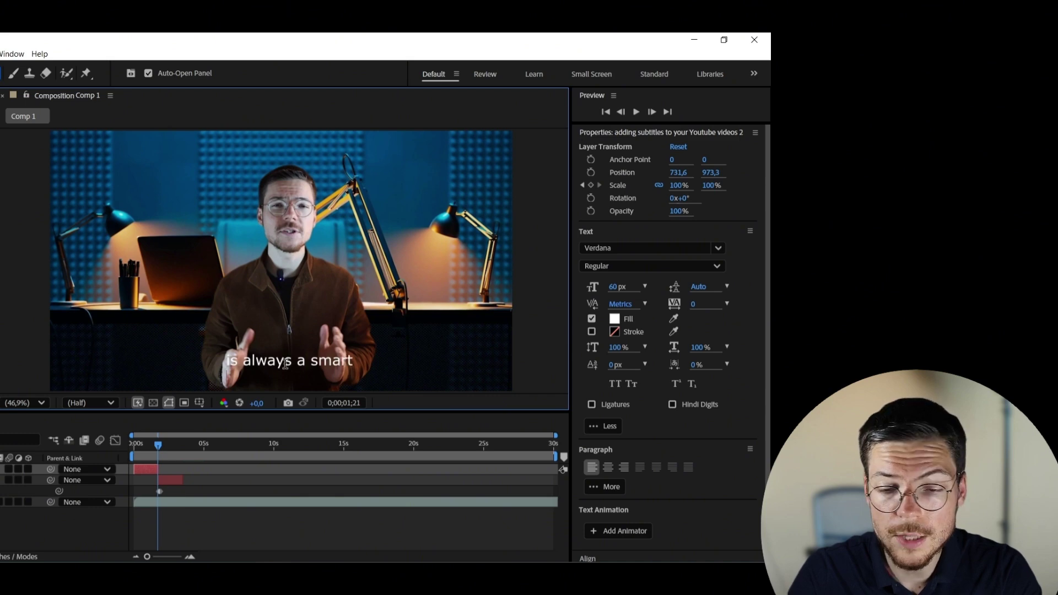
pyautogui.click(136, 445)
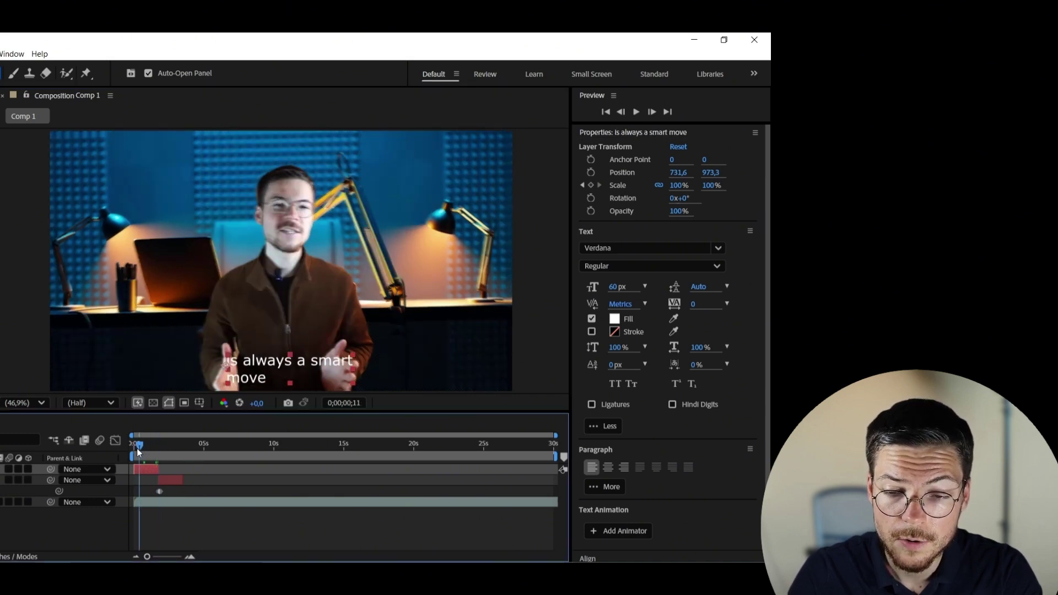
# Step: Preview the two subtitles playing in sequence
pyautogui.click(636, 111)
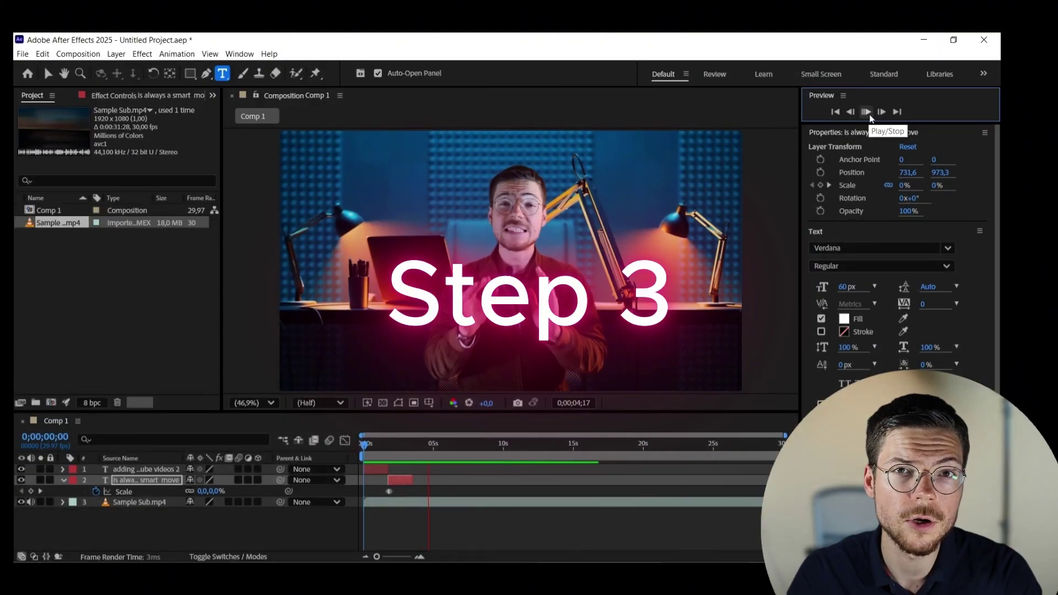
pyautogui.click(866, 113)
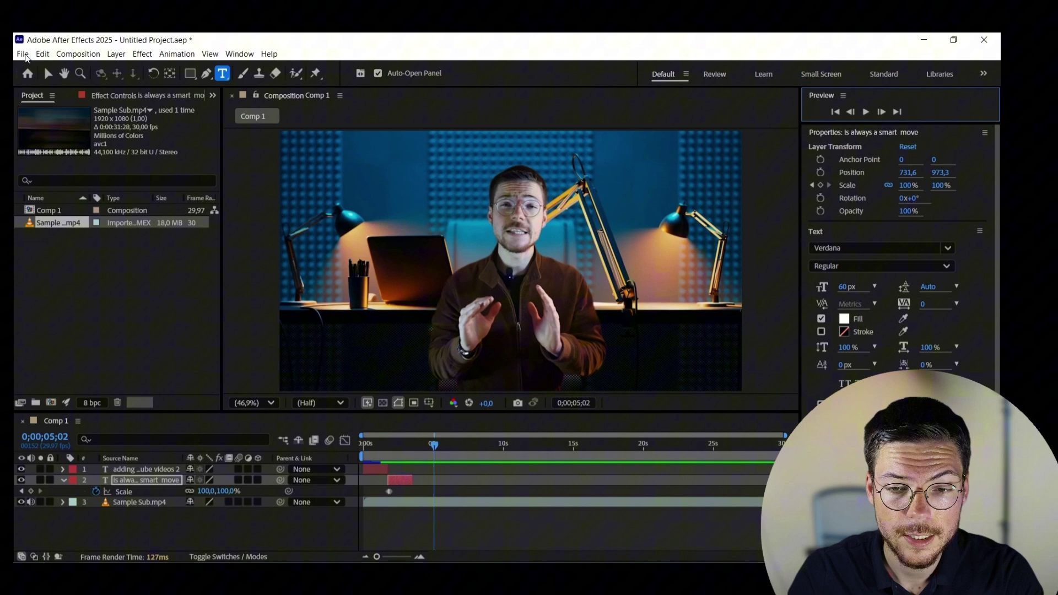
# Step: Queue Comp 1 and render it as an H.264 file, Comp 1.mp4
pyautogui.click(23, 54)
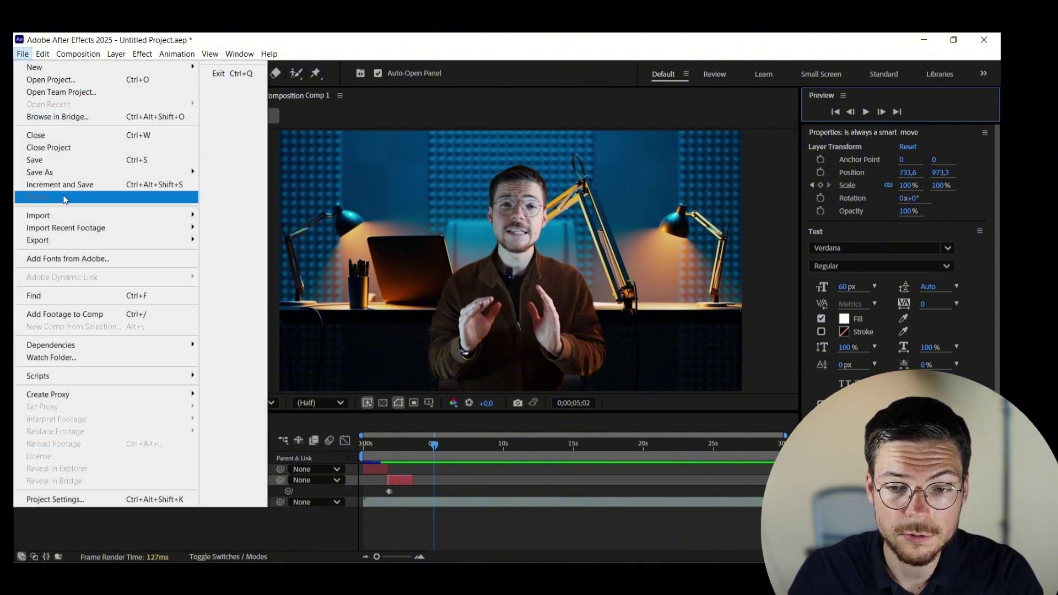
pyautogui.moveTo(38, 239)
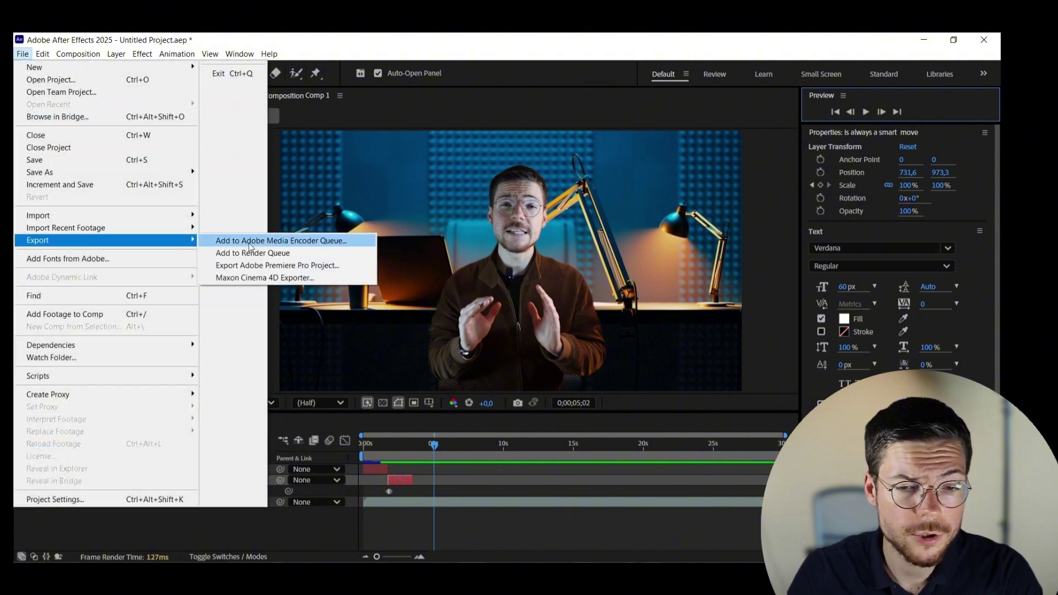
pyautogui.click(259, 257)
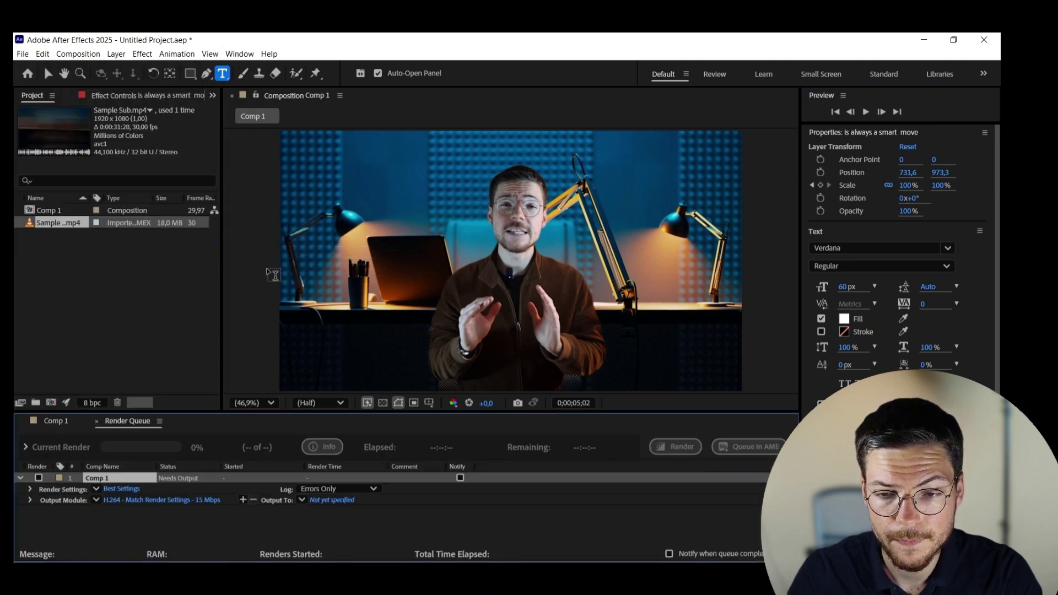
pyautogui.click(674, 451)
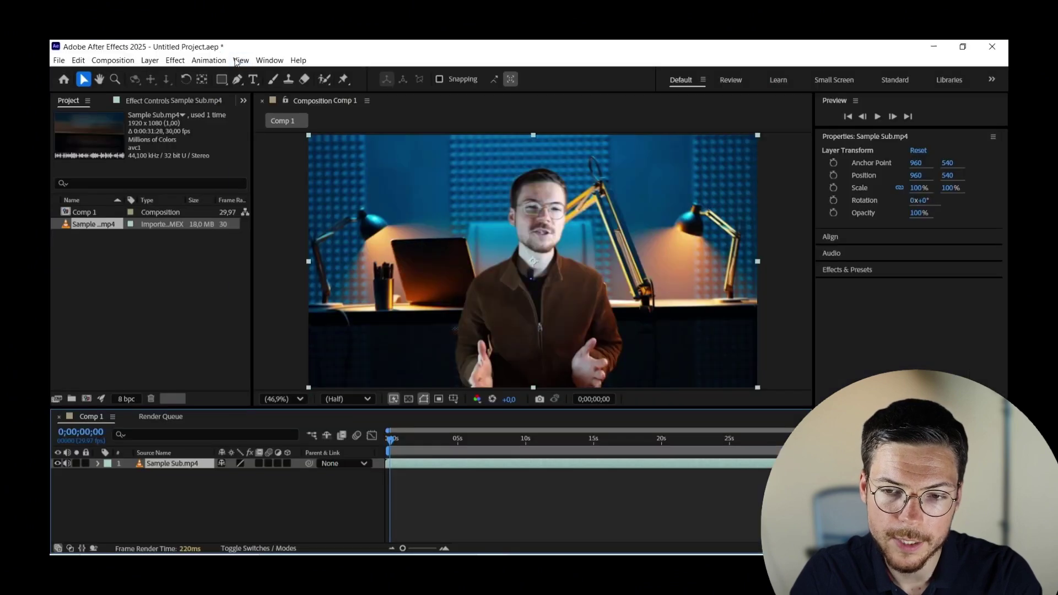
# Step: Import the AEJuice Auto Captions 'Captions 04' preset, using the active composition's audio
pyautogui.click(240, 60)
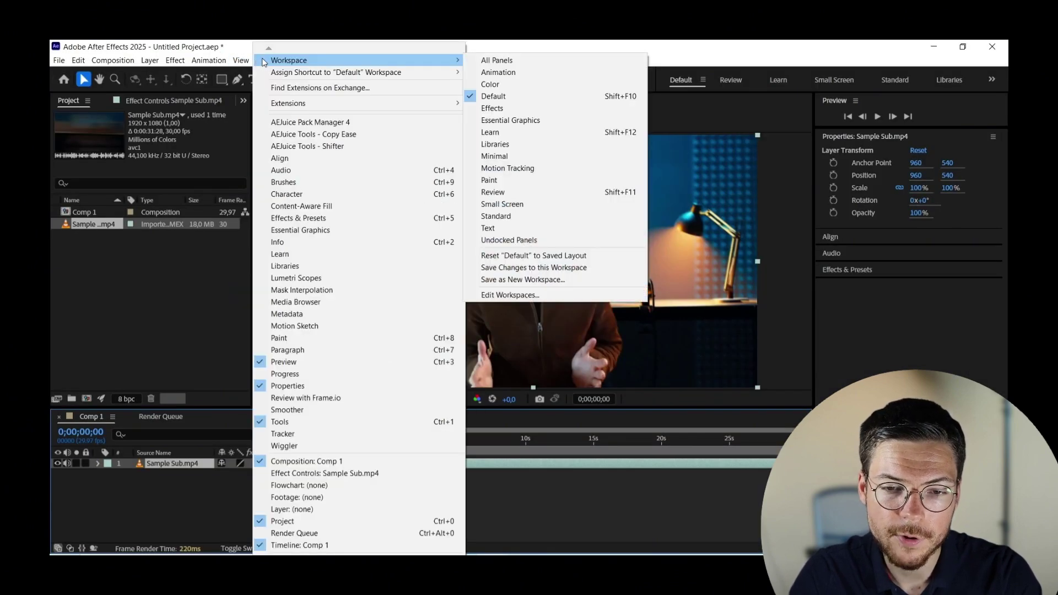
pyautogui.click(308, 118)
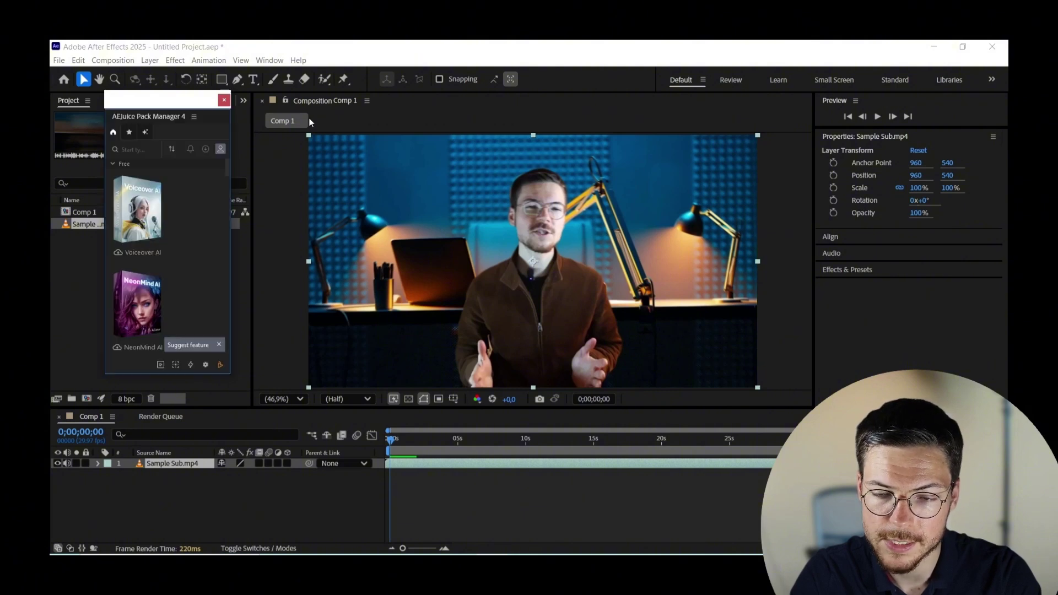
pyautogui.write('cap')
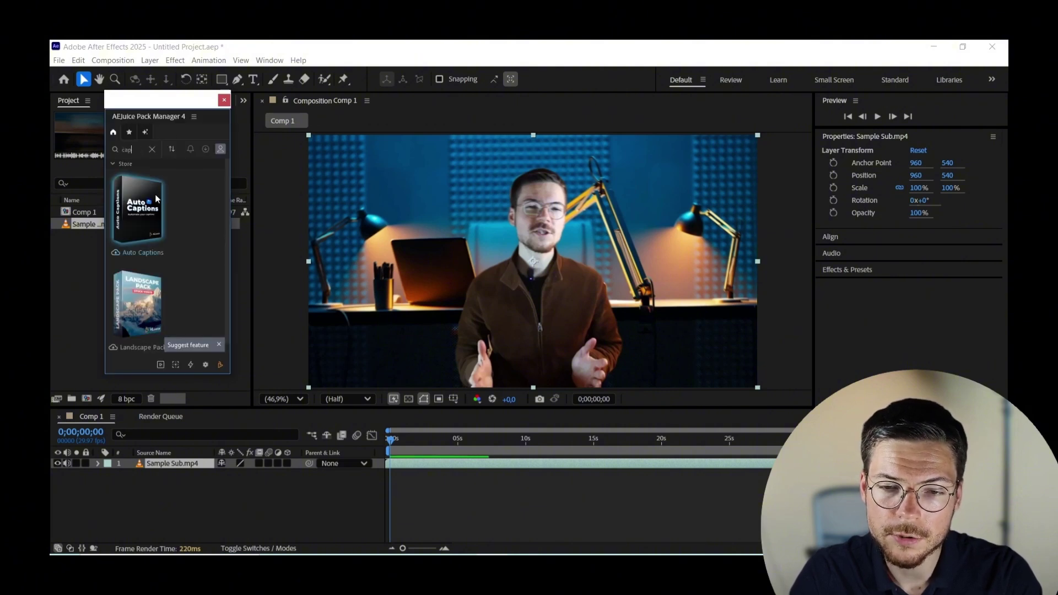
pyautogui.click(135, 222)
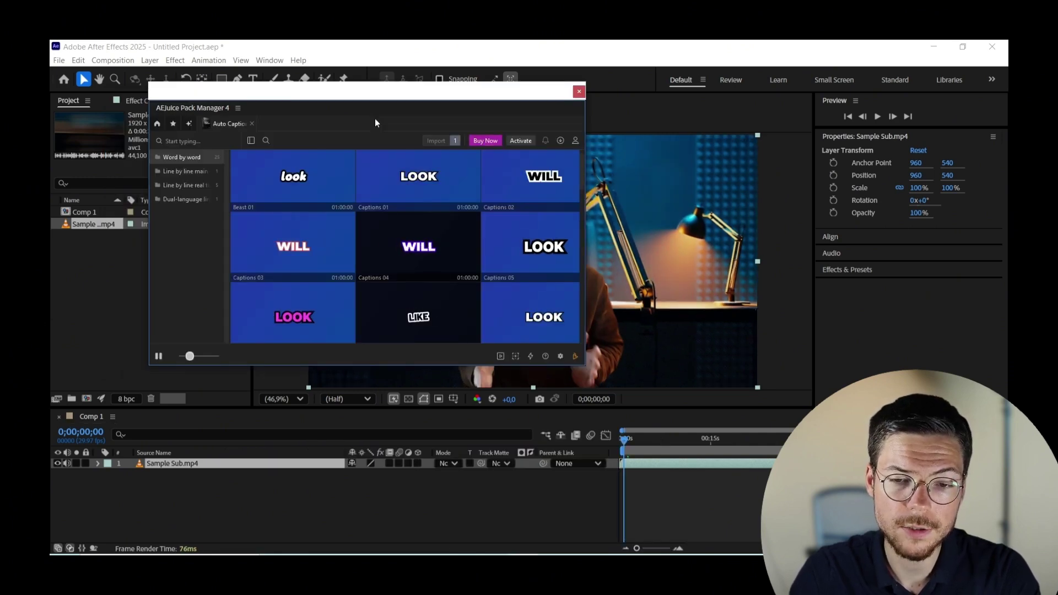
pyautogui.scroll(-1, 520, 224)
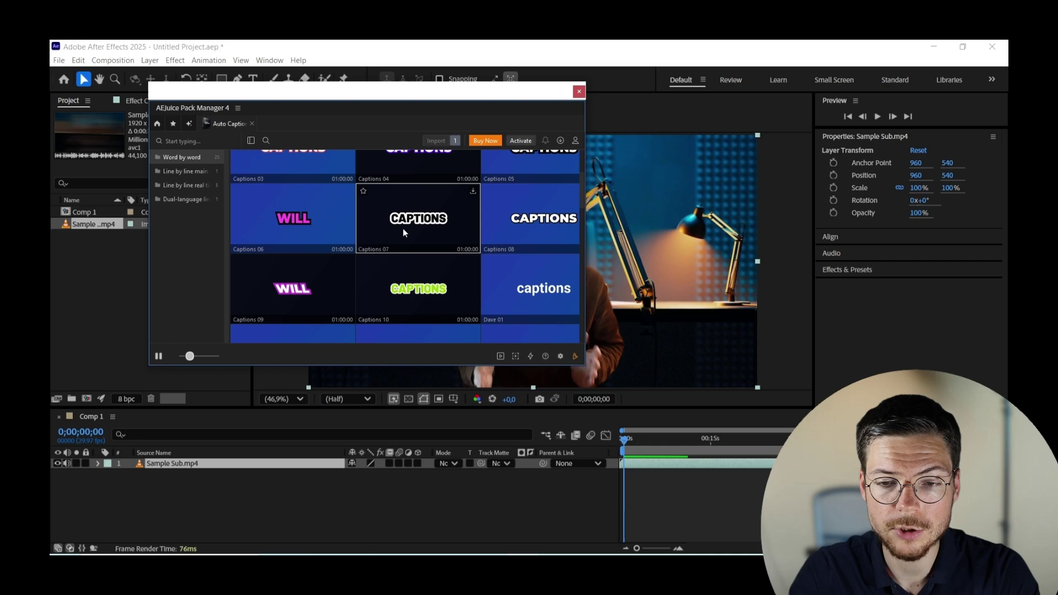
pyautogui.click(459, 214)
pyautogui.click(440, 141)
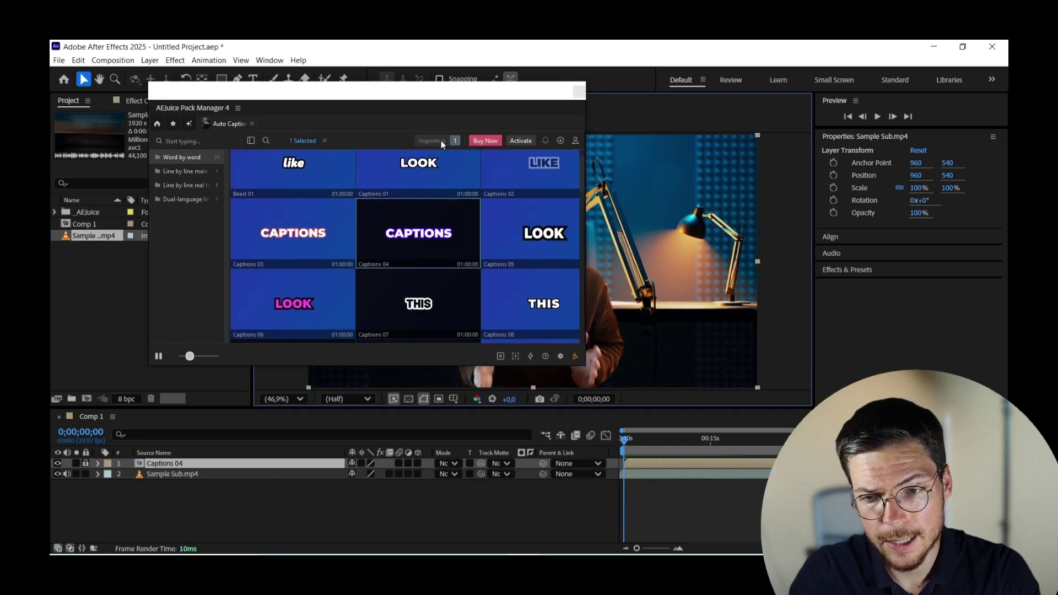
pyautogui.click(483, 306)
pyautogui.click(504, 327)
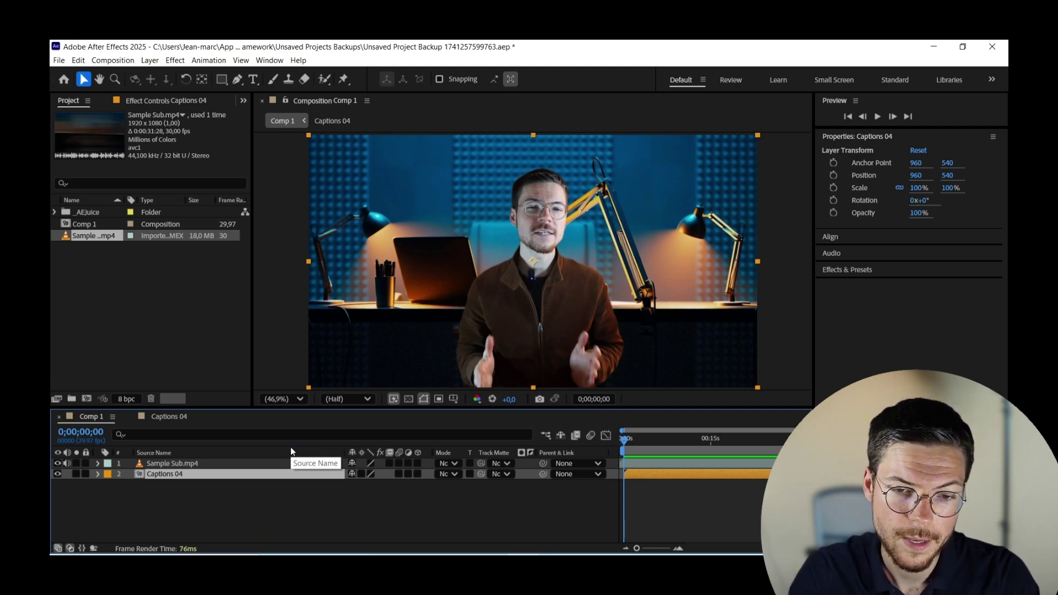
# Step: Preview Comp 1, then open and play the Captions 04 precomp
pyautogui.click(878, 116)
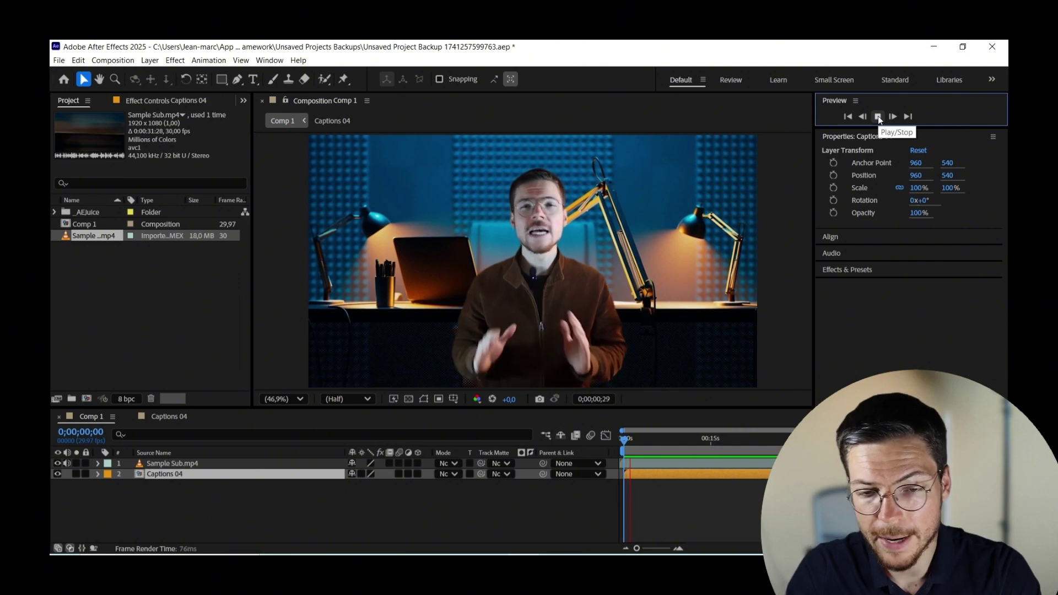
pyautogui.click(877, 116)
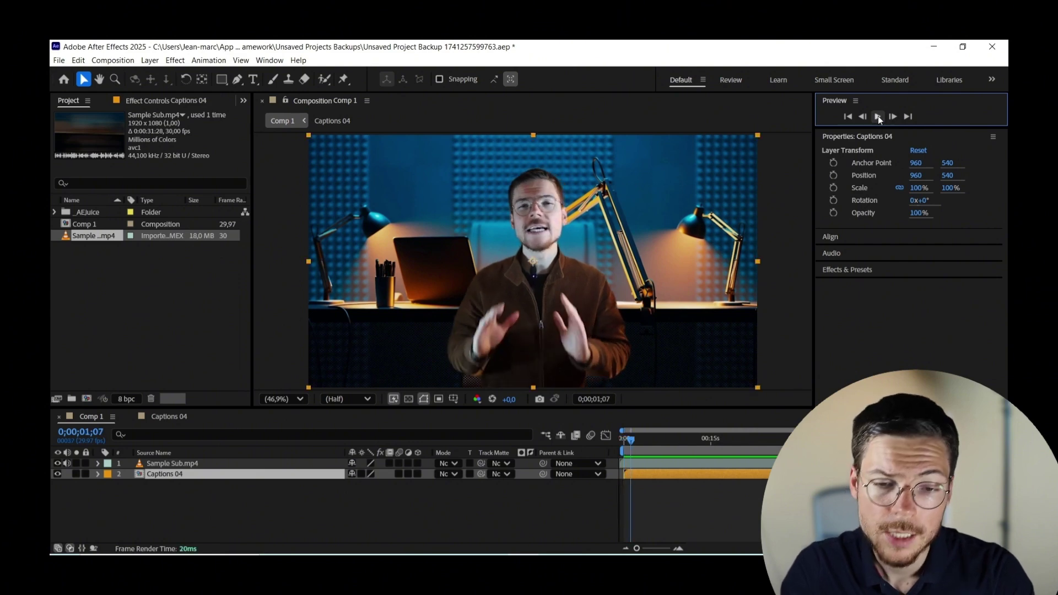
pyautogui.doubleClick(187, 475)
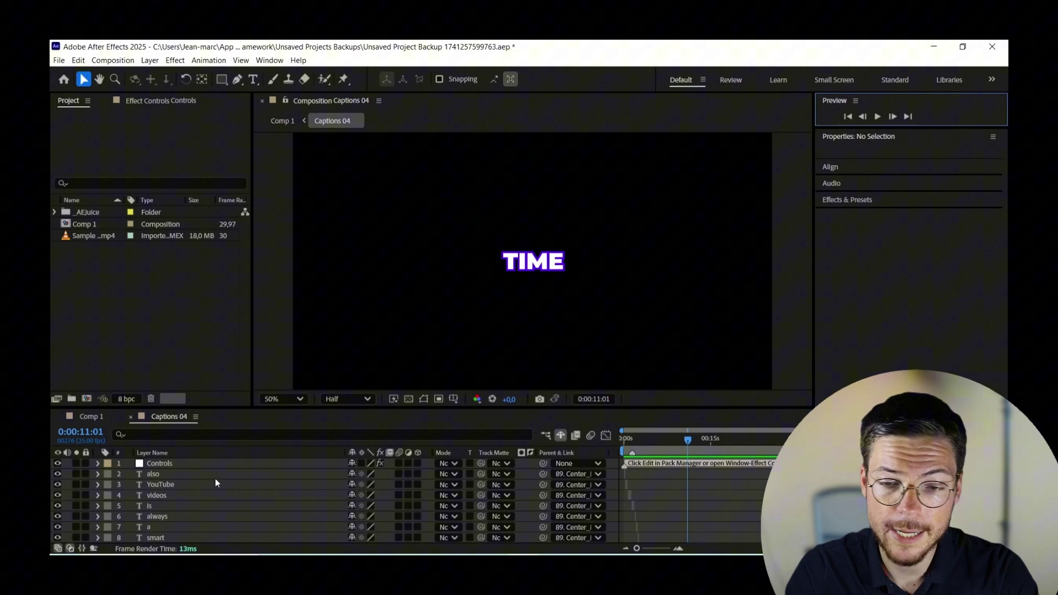
pyautogui.click(625, 437)
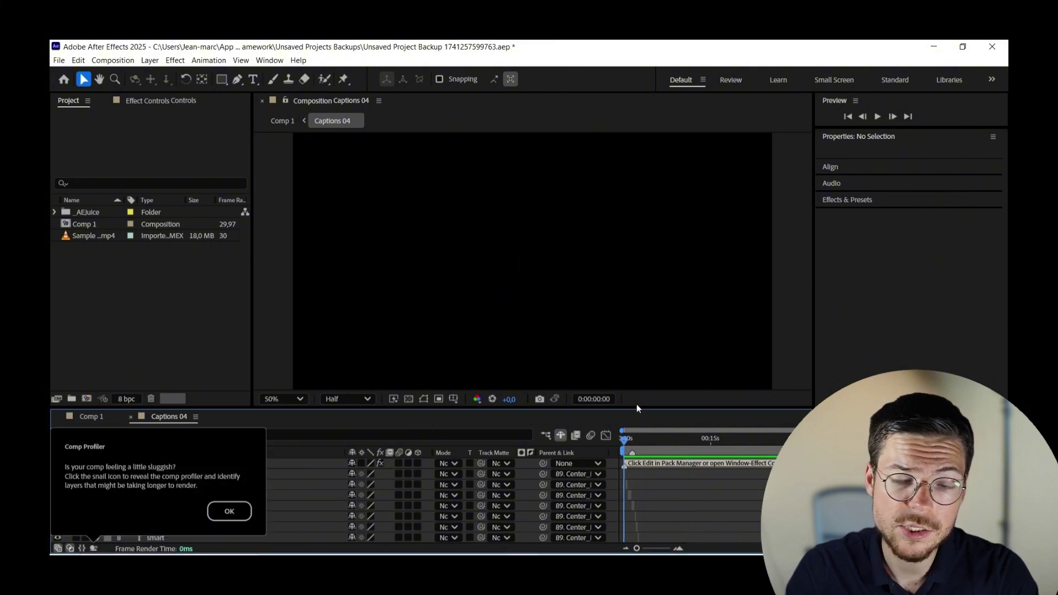
pyautogui.click(878, 116)
# Step: Correct the caption words to MUTE and BUILT-IN
pyautogui.click(877, 117)
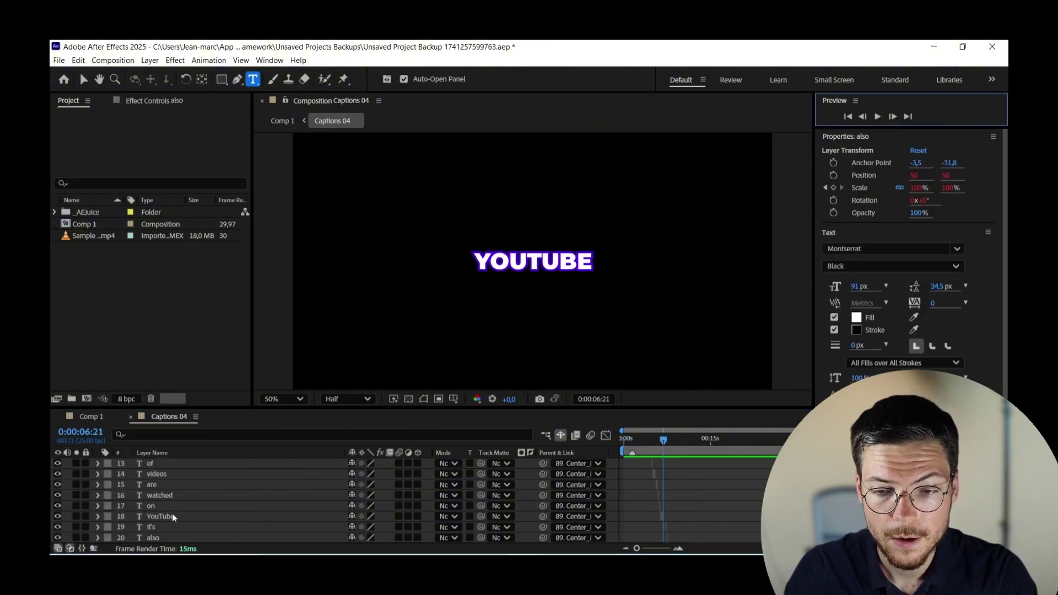
pyautogui.click(172, 514)
pyautogui.write('mute')
pyautogui.click(640, 477)
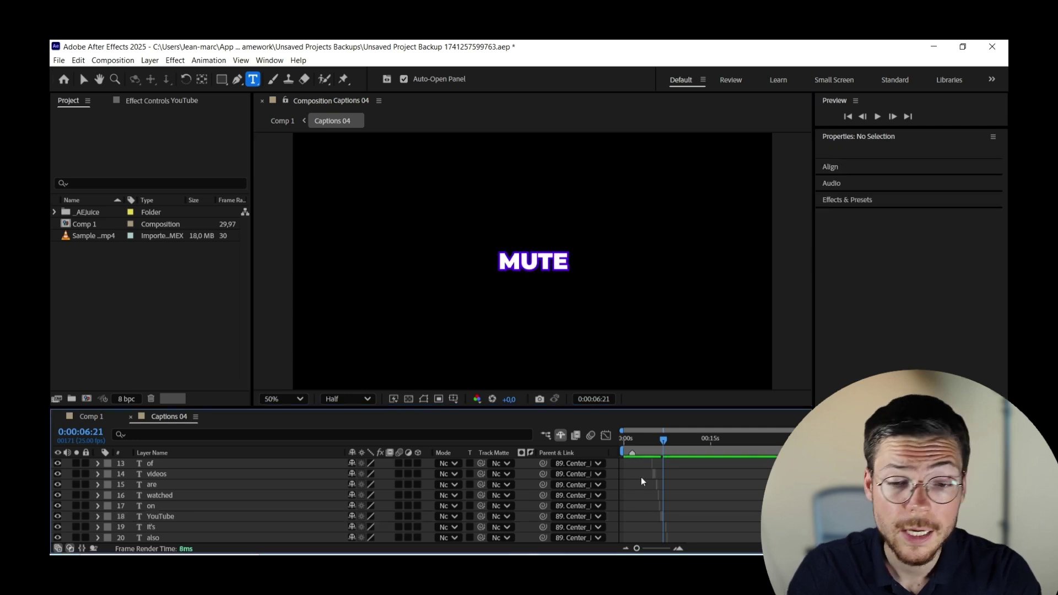
pyautogui.scroll(-3, 287, 512)
pyautogui.scroll(-2, 287, 511)
pyautogui.click(208, 465)
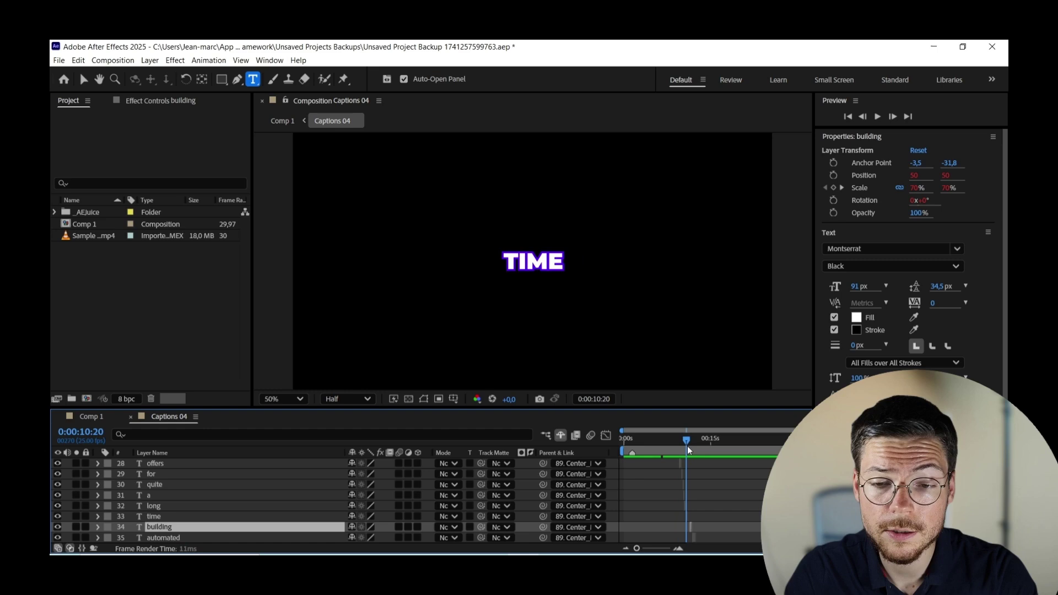
pyautogui.moveTo(680, 438); pyautogui.dragTo(690, 438)
pyautogui.doubleClick(538, 265)
pyautogui.write('bult')
pyautogui.press('BackSpace')
pyautogui.press('BackSpace')
pyautogui.write('u')
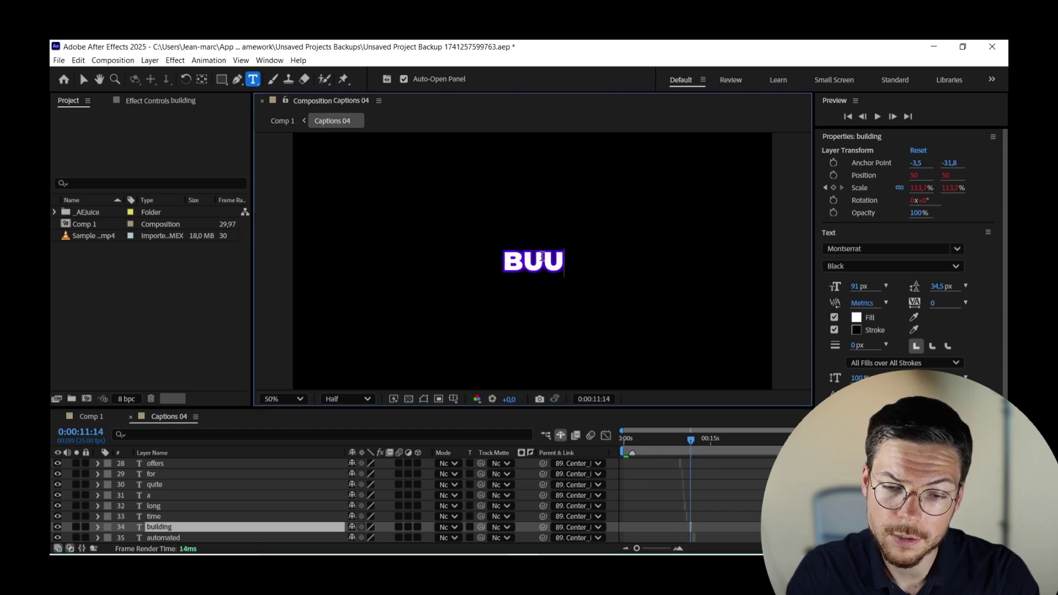
pyautogui.press('BackSpace')
pyautogui.write('ilt-in')
pyautogui.click(653, 463)
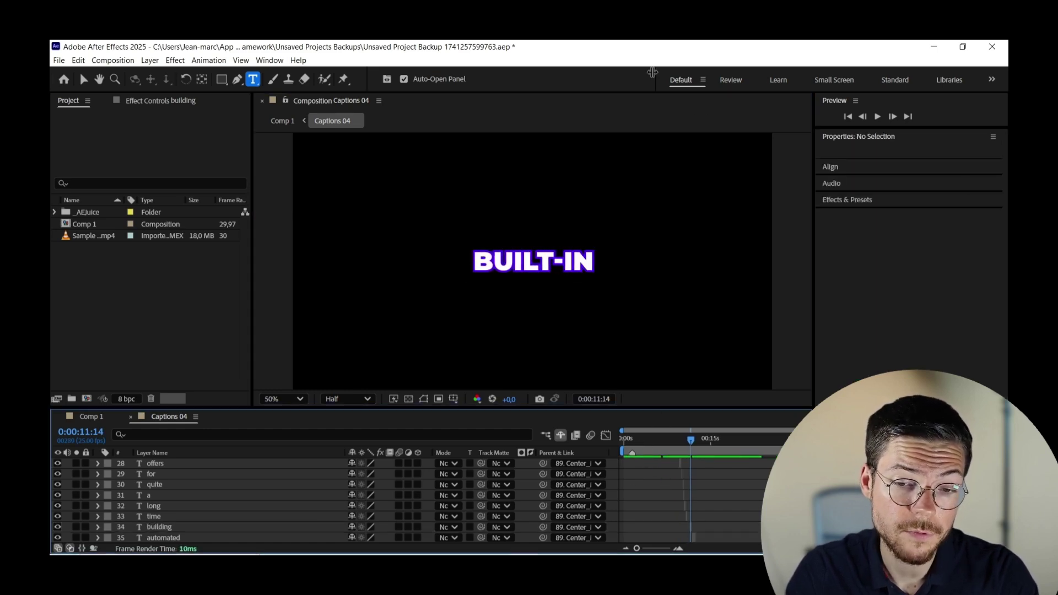
# Step: Switch to the Review workspace and add Comp 1 to the Render Queue
pyautogui.click(731, 79)
pyautogui.click(59, 60)
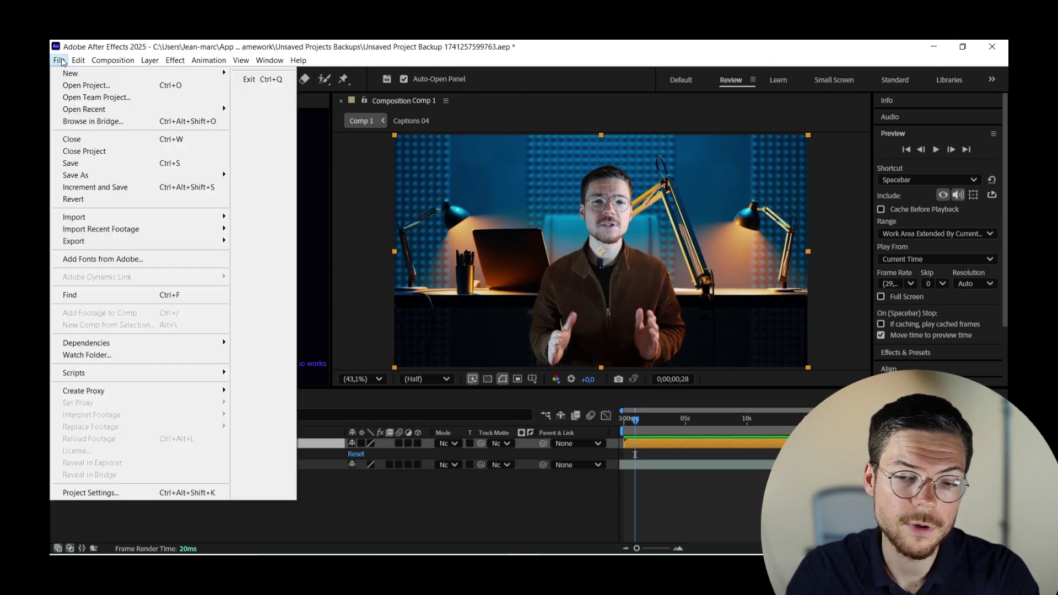
pyautogui.moveTo(73, 240)
pyautogui.click(282, 253)
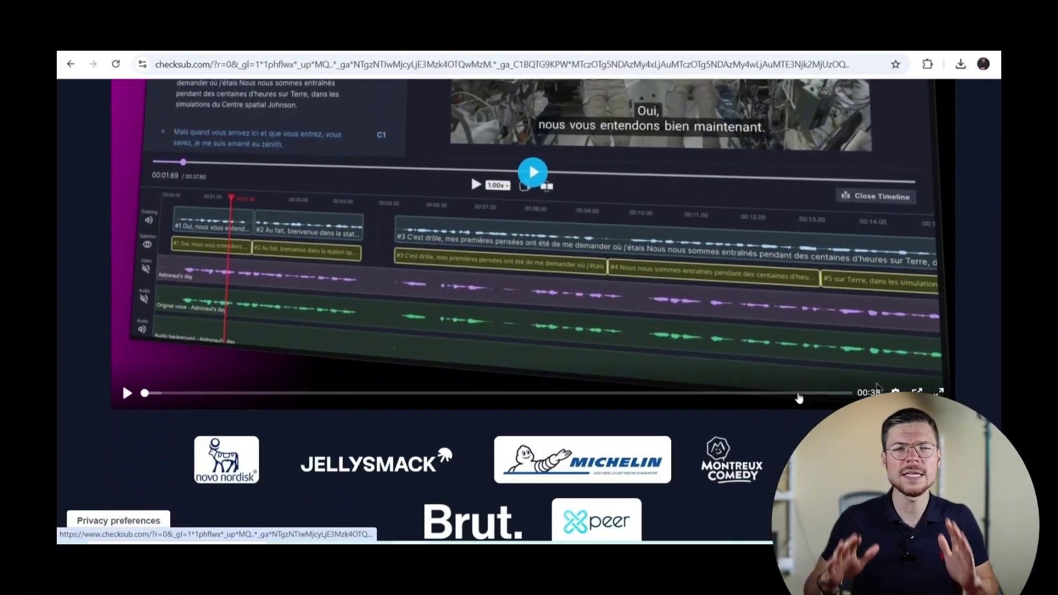
pyautogui.scroll(-3, 797, 397)
pyautogui.scroll(-3, 797, 398)
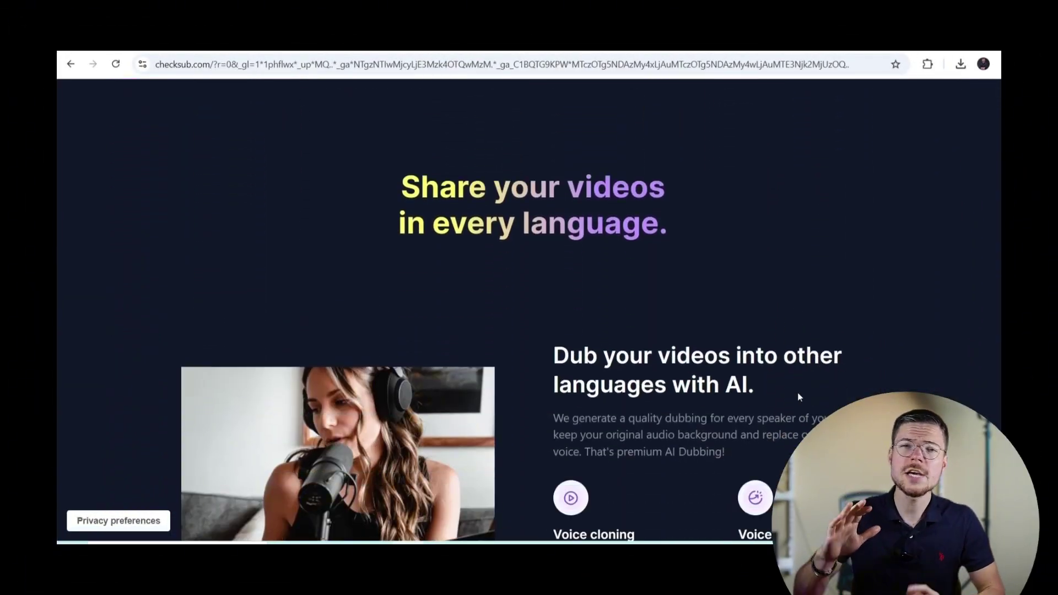
pyautogui.scroll(-2, 798, 397)
pyautogui.scroll(-2, 798, 397)
pyautogui.scroll(-2, 797, 398)
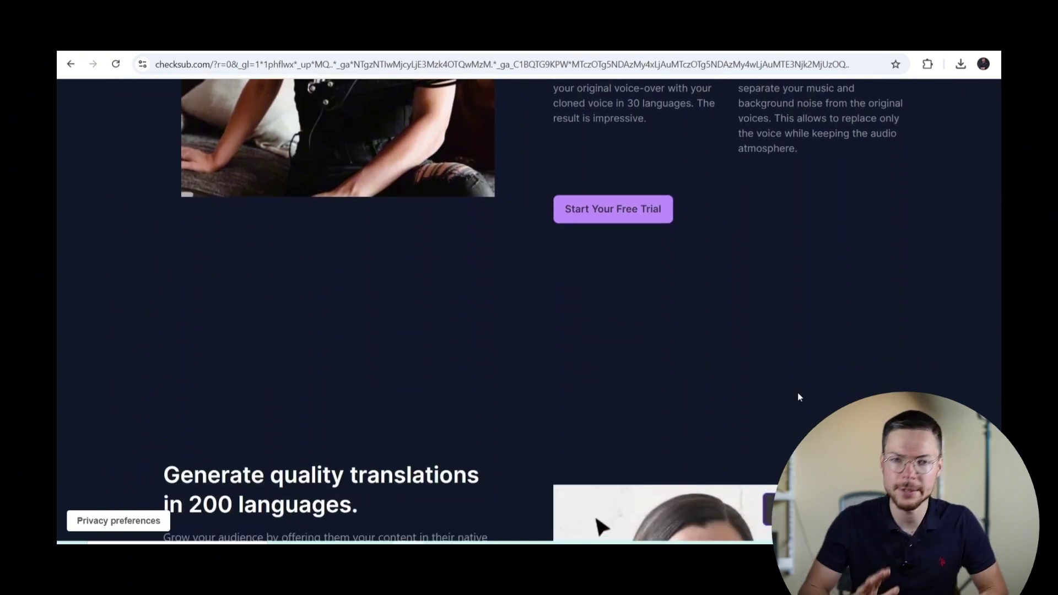
pyautogui.scroll(-2, 797, 398)
pyautogui.scroll(-1, 798, 397)
pyautogui.scroll(-2, 798, 397)
pyautogui.scroll(-2, 799, 398)
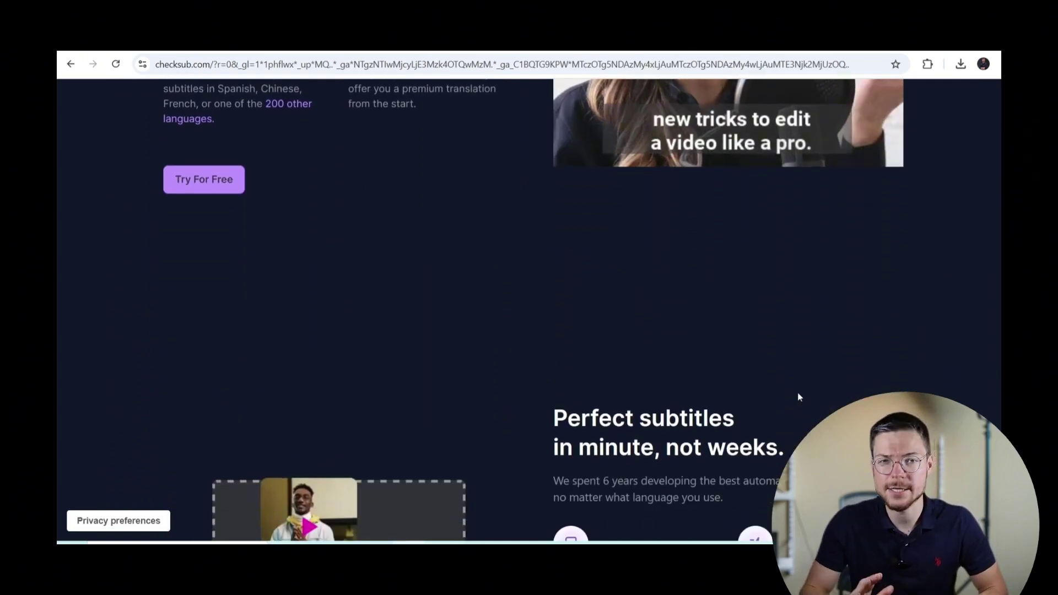
pyautogui.scroll(-1, 799, 397)
pyautogui.scroll(-3, 798, 397)
pyautogui.scroll(-2, 798, 397)
pyautogui.scroll(-2, 799, 396)
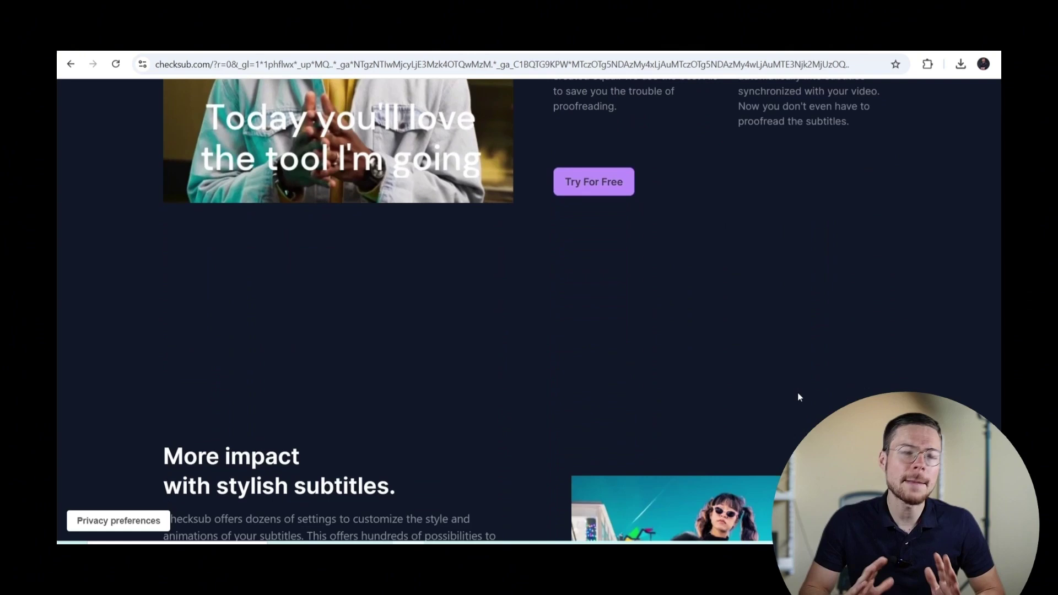
pyautogui.scroll(-1, 798, 396)
pyautogui.scroll(-2, 798, 396)
pyautogui.scroll(-1, 798, 397)
pyautogui.scroll(-2, 799, 397)
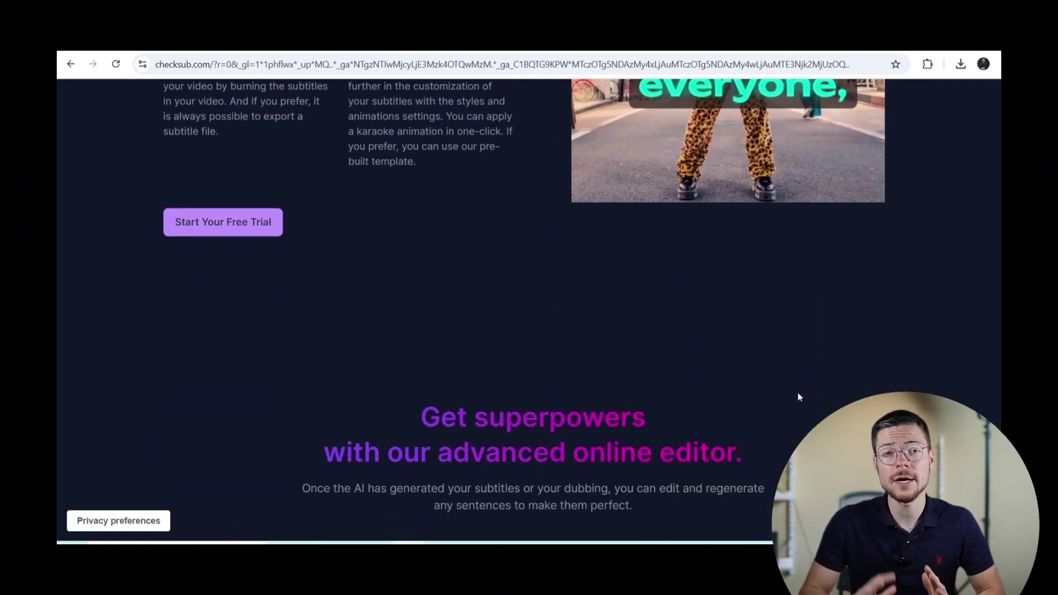
pyautogui.scroll(-1, 799, 397)
pyautogui.scroll(-2, 798, 398)
pyautogui.scroll(-2, 798, 396)
pyautogui.scroll(-1, 798, 396)
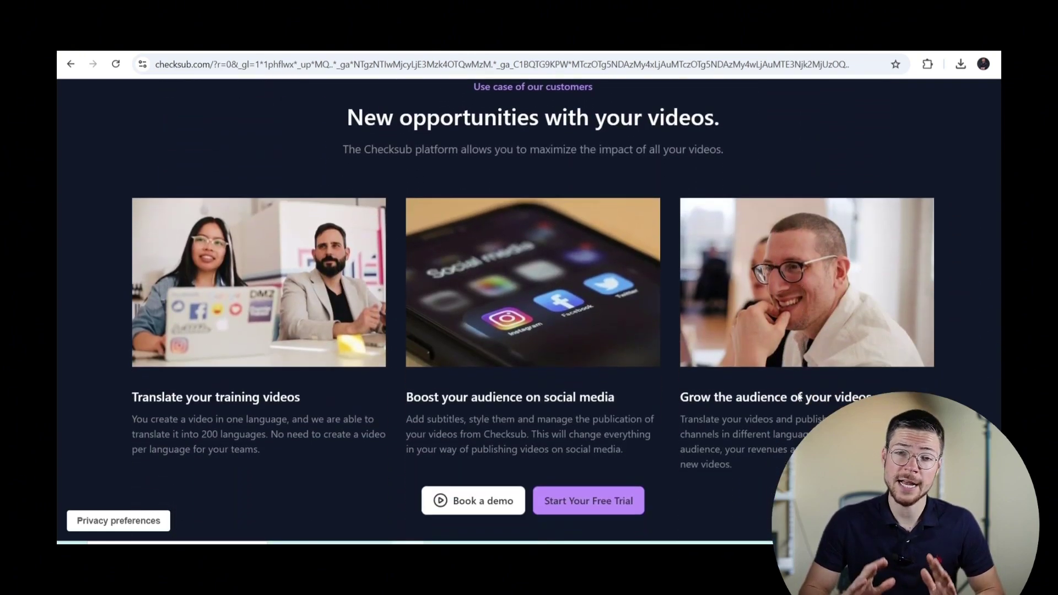
pyautogui.scroll(-2, 798, 397)
pyautogui.scroll(-2, 798, 397)
pyautogui.scroll(-3, 798, 396)
pyautogui.scroll(-3, 797, 396)
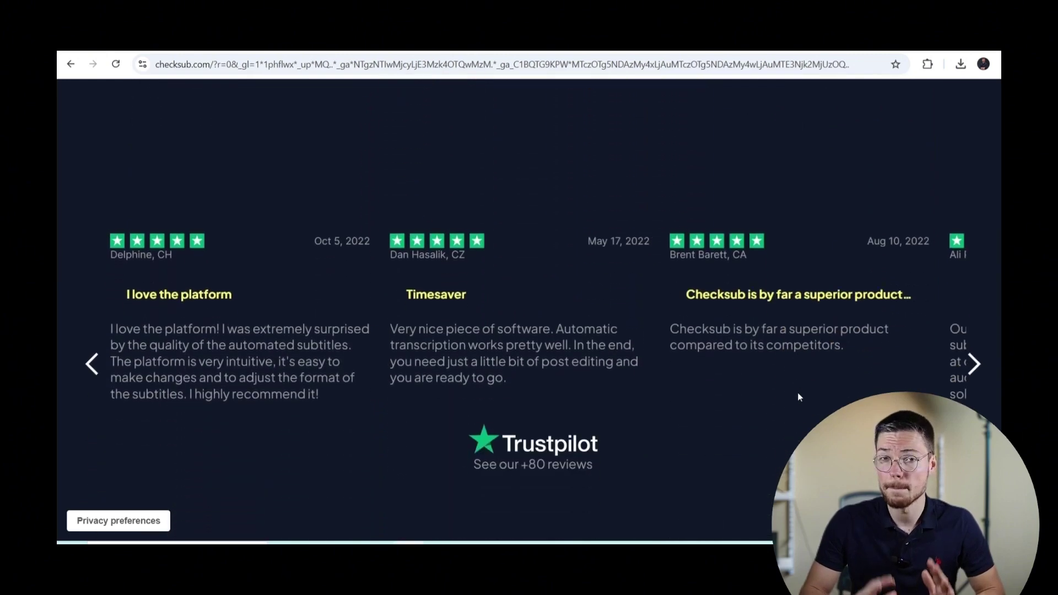
pyautogui.scroll(-1, 797, 397)
pyautogui.scroll(-3, 797, 396)
pyautogui.scroll(-1, 797, 396)
pyautogui.scroll(-2, 797, 397)
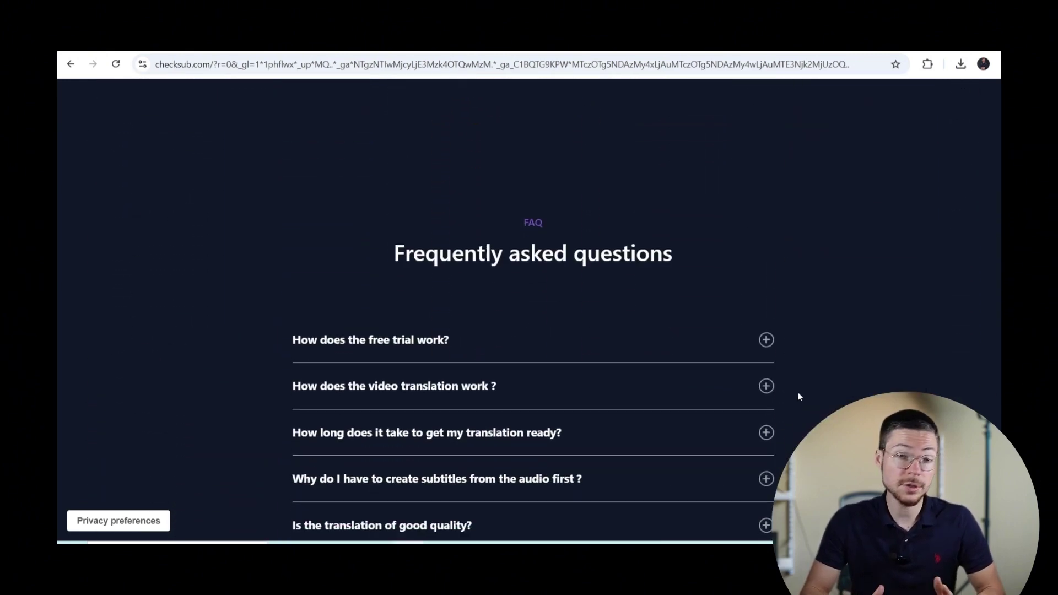
pyautogui.scroll(-2, 797, 397)
pyautogui.scroll(-1, 797, 396)
pyautogui.scroll(-2, 797, 397)
pyautogui.scroll(-3, 797, 396)
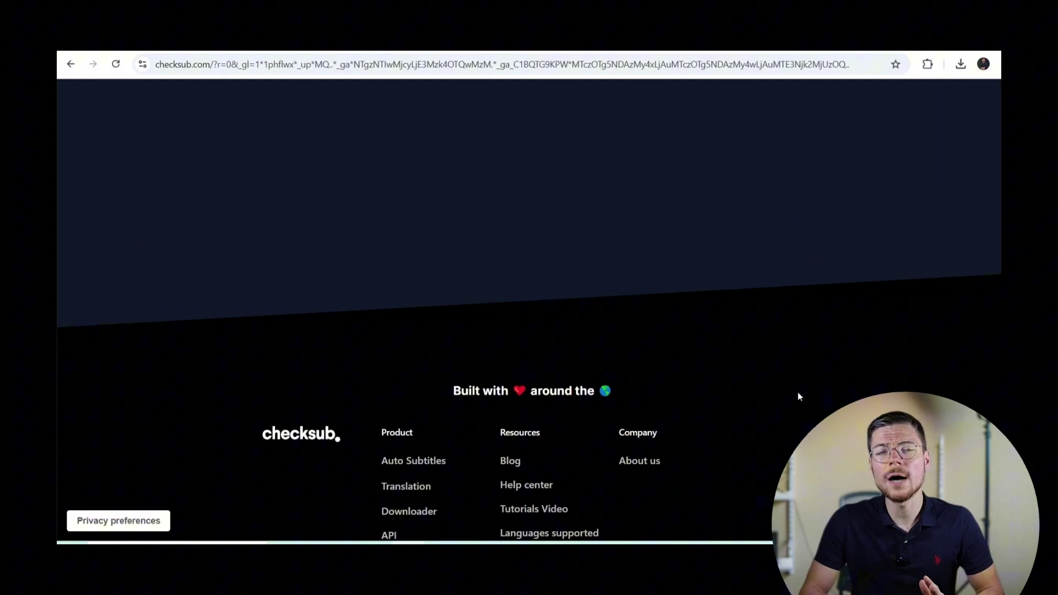
pyautogui.scroll(-1, 798, 397)
pyautogui.scroll(-2, 798, 396)
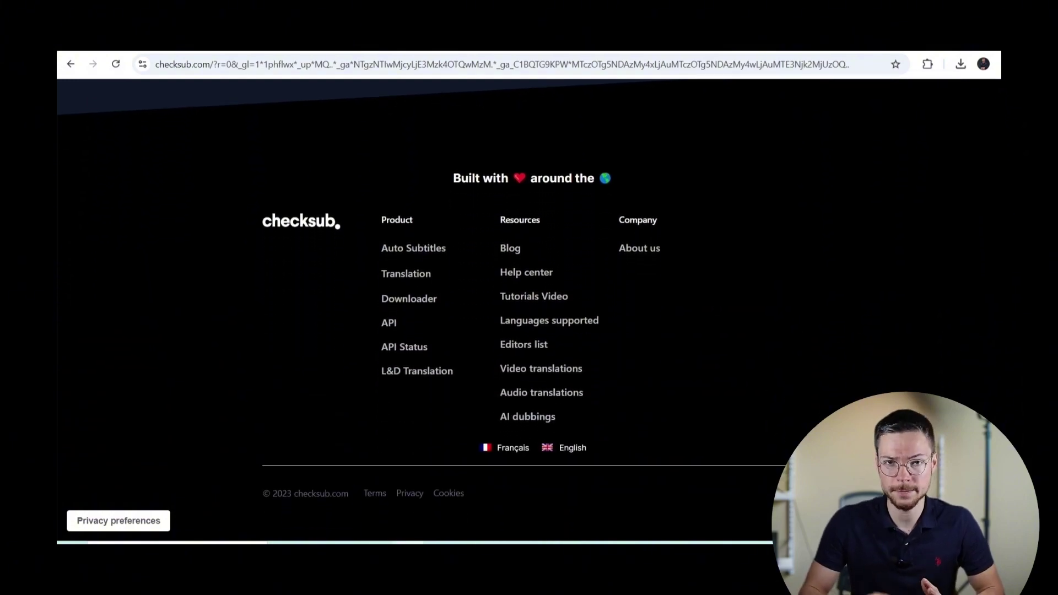
pyautogui.scroll(10, 969, 184)
pyautogui.scroll(5, 969, 184)
pyautogui.scroll(5, 969, 184)
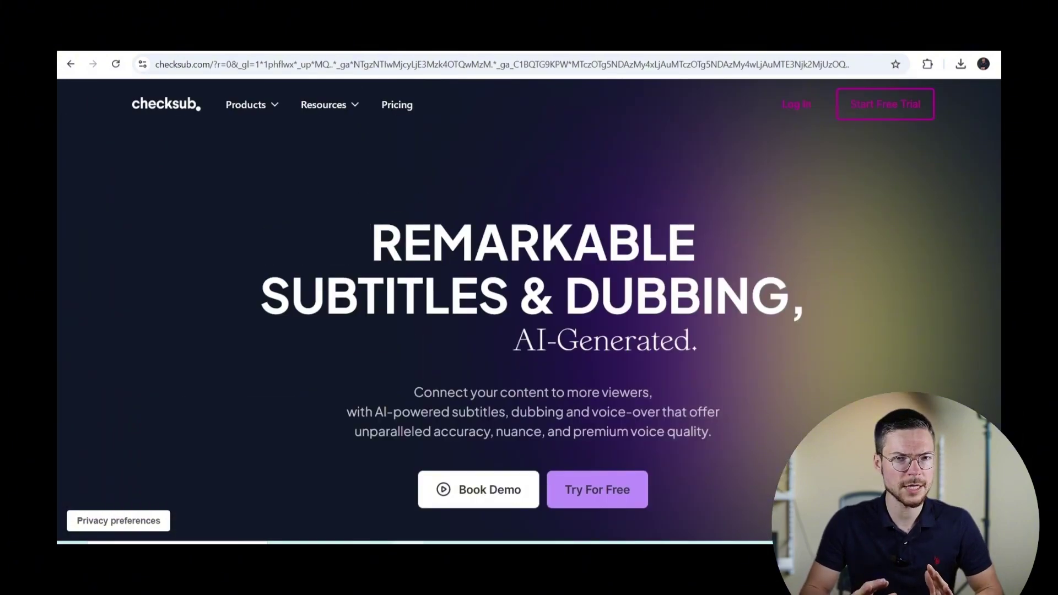
# Step: Go to the Checksub sign-in page and dismiss the Lip Sync announcement
pyautogui.click(795, 114)
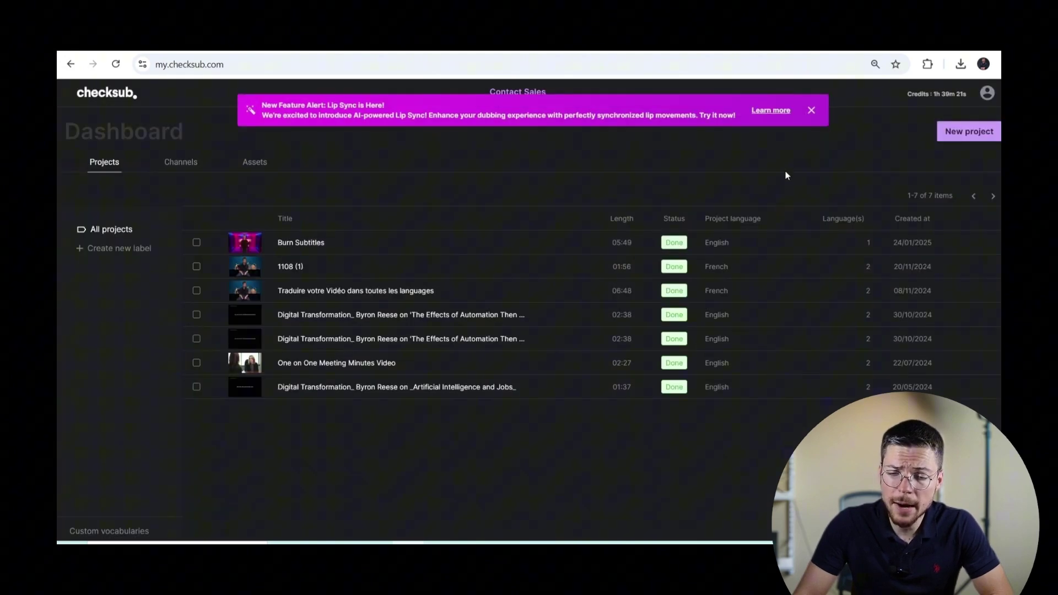
pyautogui.click(811, 111)
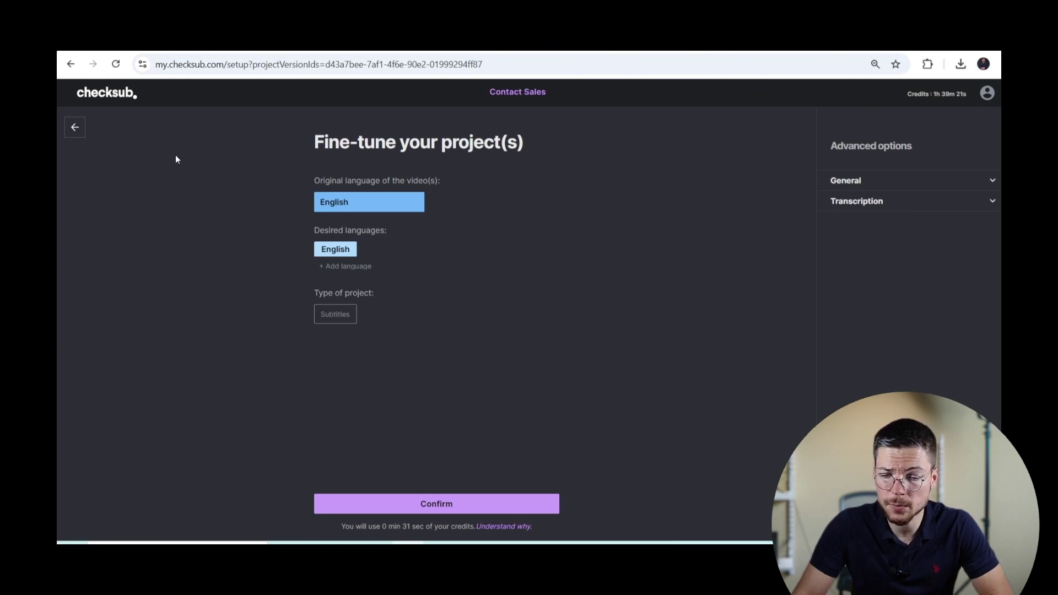
# Step: Keep English as the original language and import a script as the transcription
pyautogui.click(402, 209)
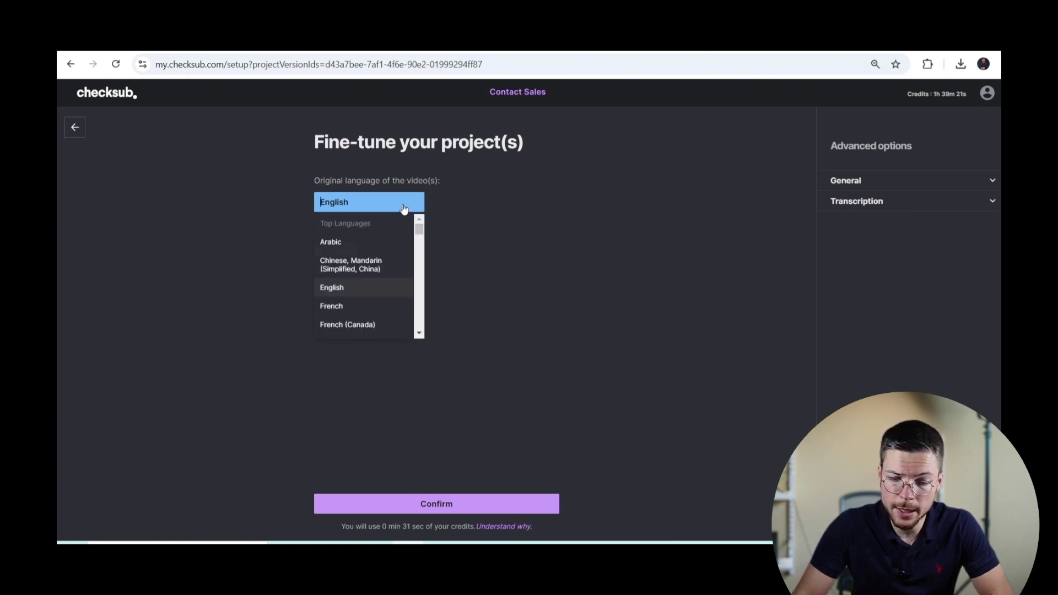
pyautogui.click(467, 221)
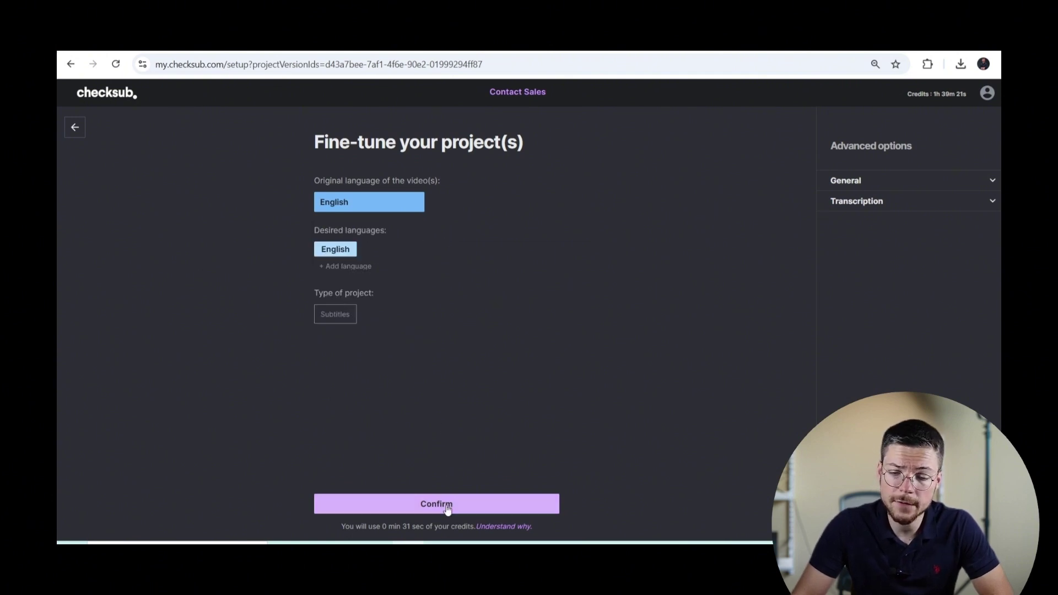
pyautogui.click(872, 203)
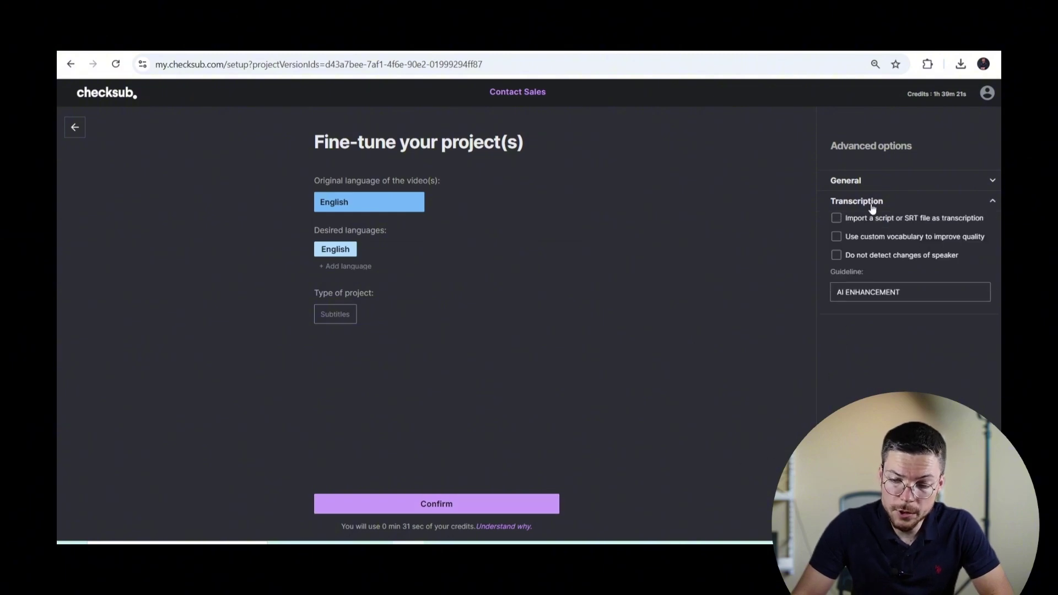
pyautogui.click(837, 218)
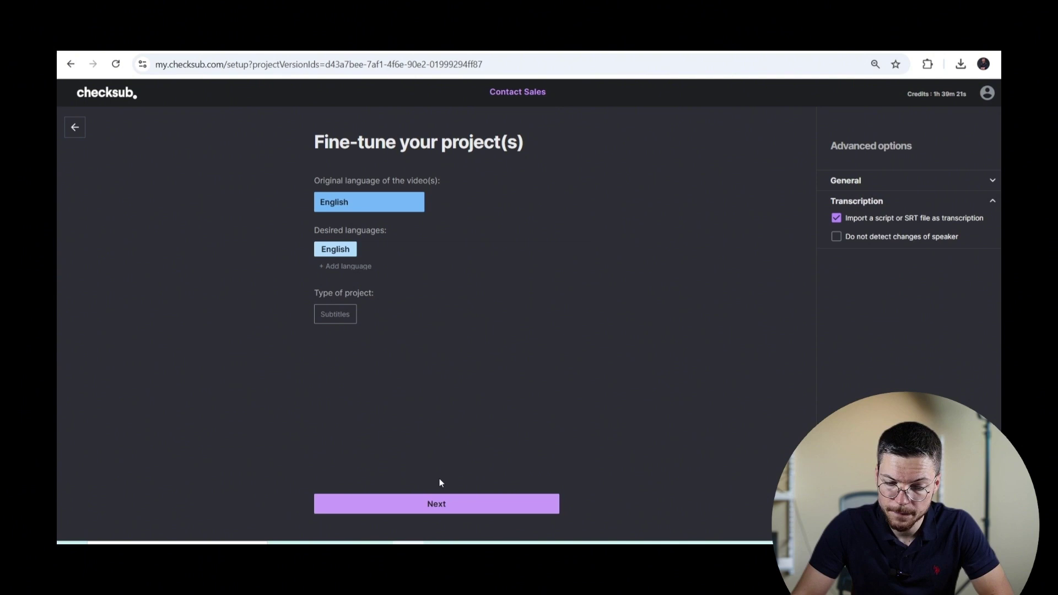
pyautogui.click(438, 504)
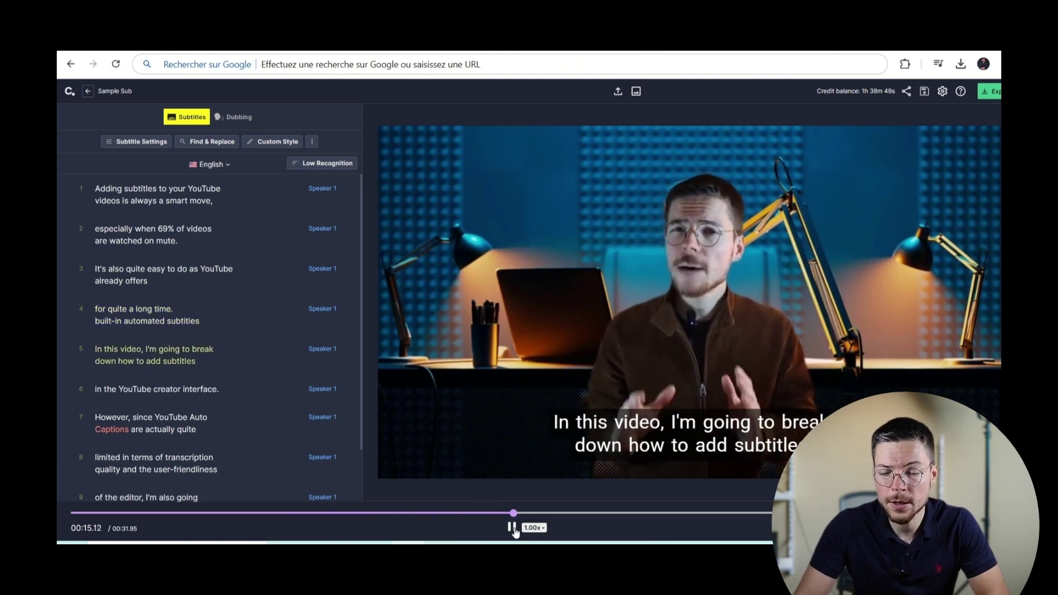
# Step: Pause the preview and start editing the text of subtitle lines 4 and 3
pyautogui.click(511, 528)
pyautogui.click(200, 307)
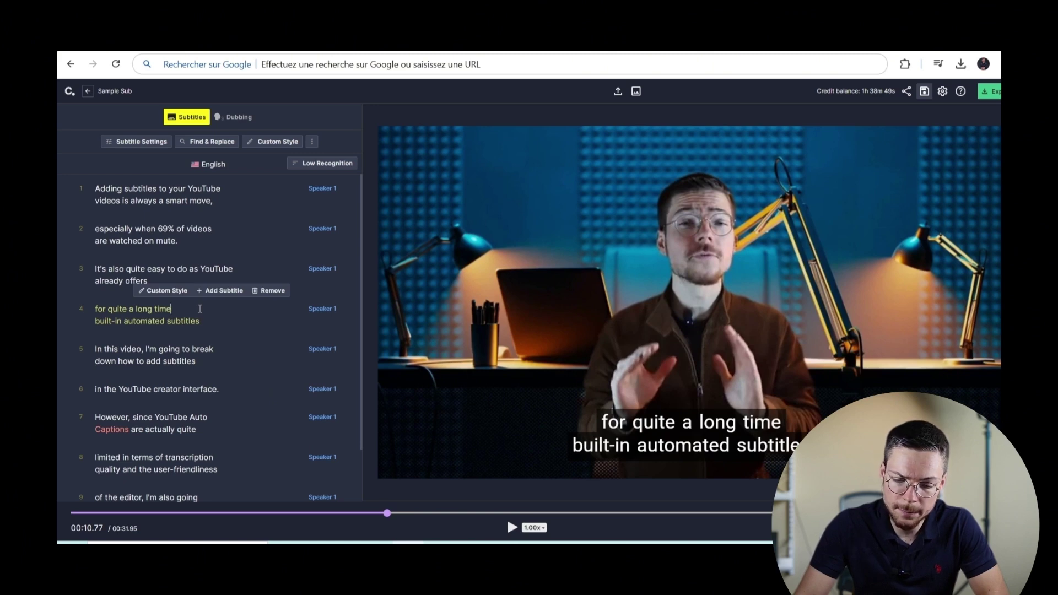
pyautogui.click(126, 269)
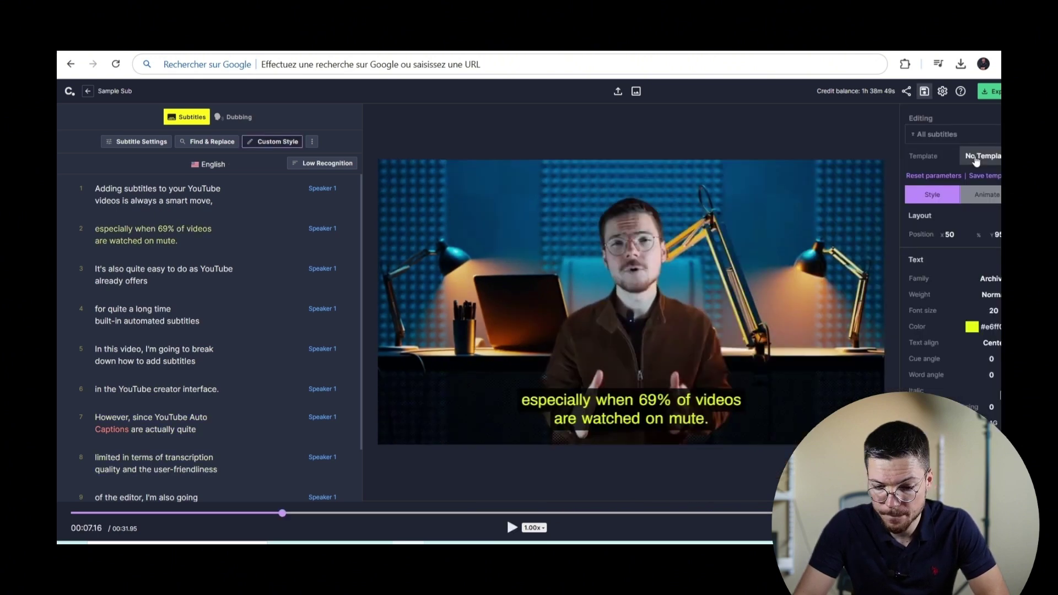
# Step: Try the Montserrat Black & White template, then clear it back to plain subtitles
pyautogui.click(976, 158)
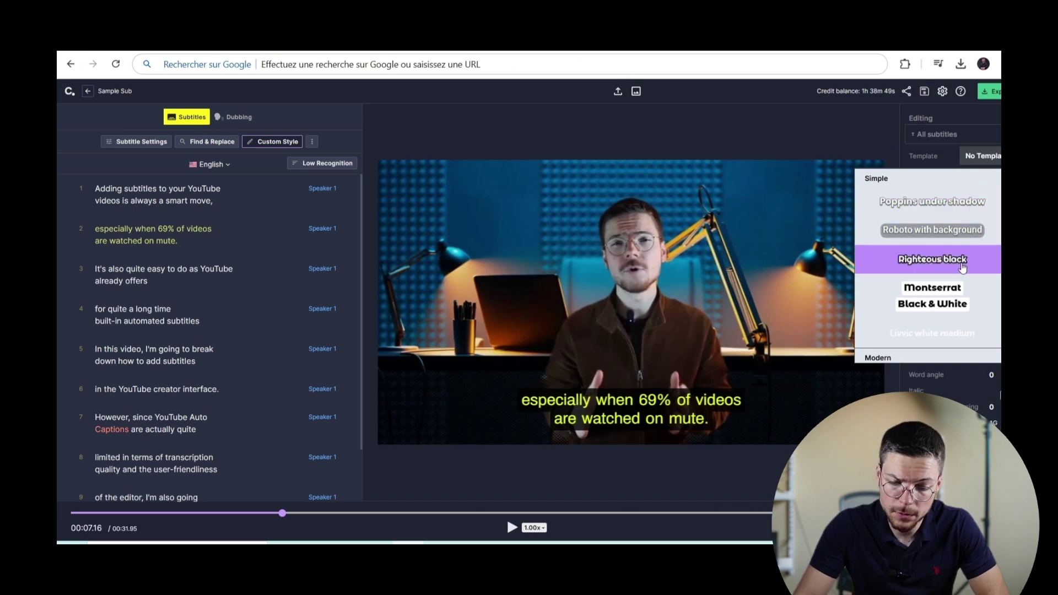
pyautogui.scroll(-2, 961, 283)
pyautogui.scroll(-1, 962, 283)
pyautogui.scroll(-2, 963, 283)
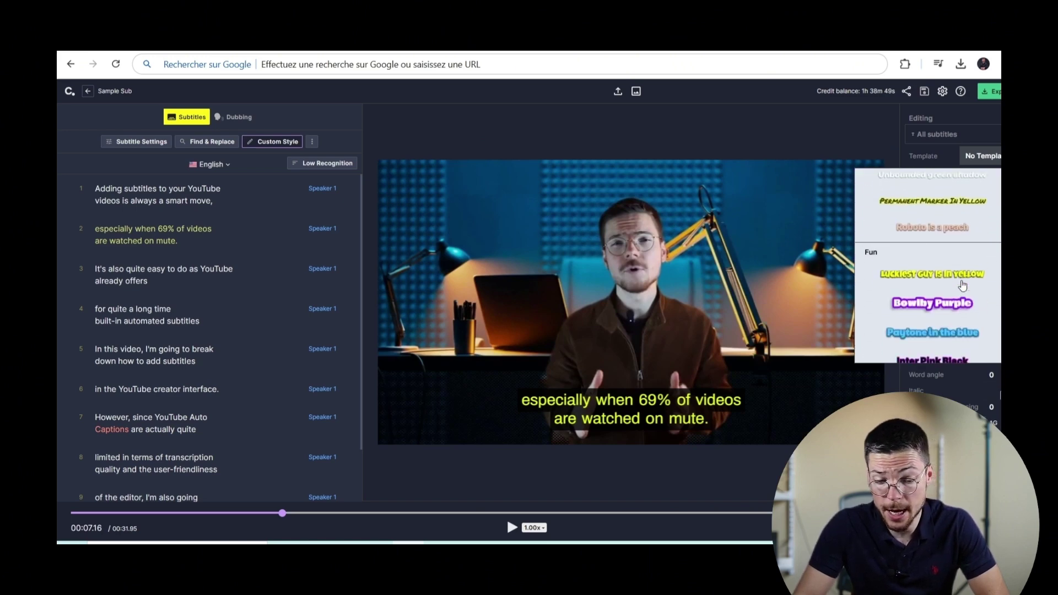
pyautogui.scroll(-1, 961, 283)
pyautogui.scroll(3, 962, 286)
pyautogui.scroll(1, 962, 286)
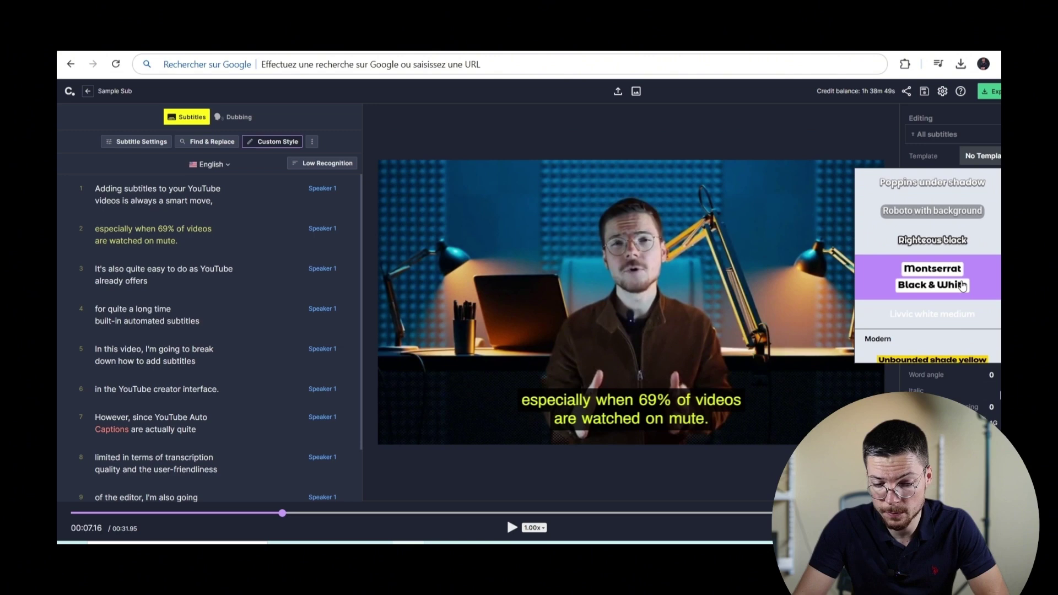
pyautogui.click(962, 285)
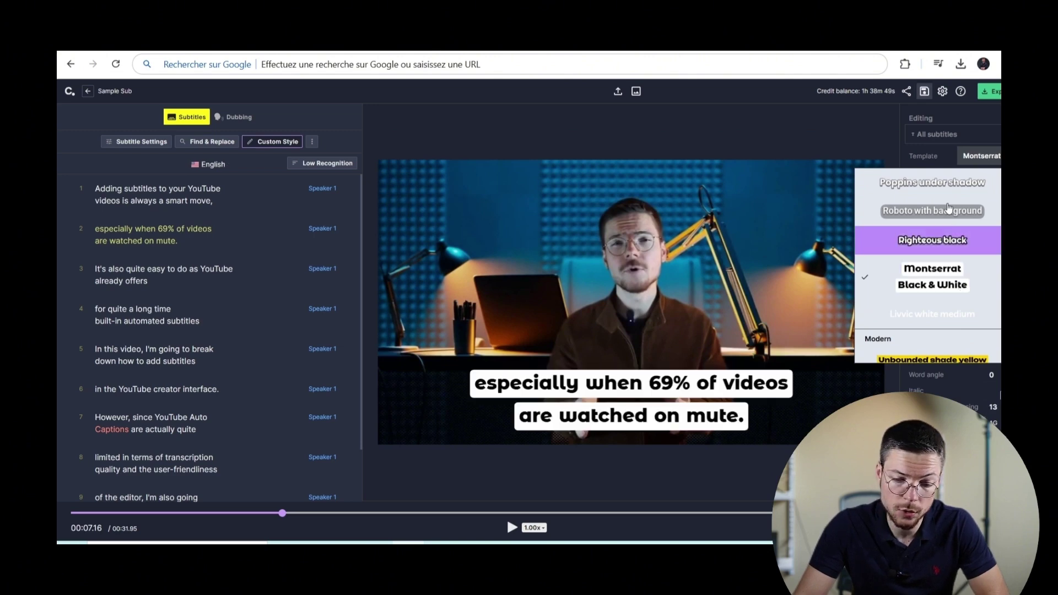
pyautogui.click(939, 120)
pyautogui.click(910, 175)
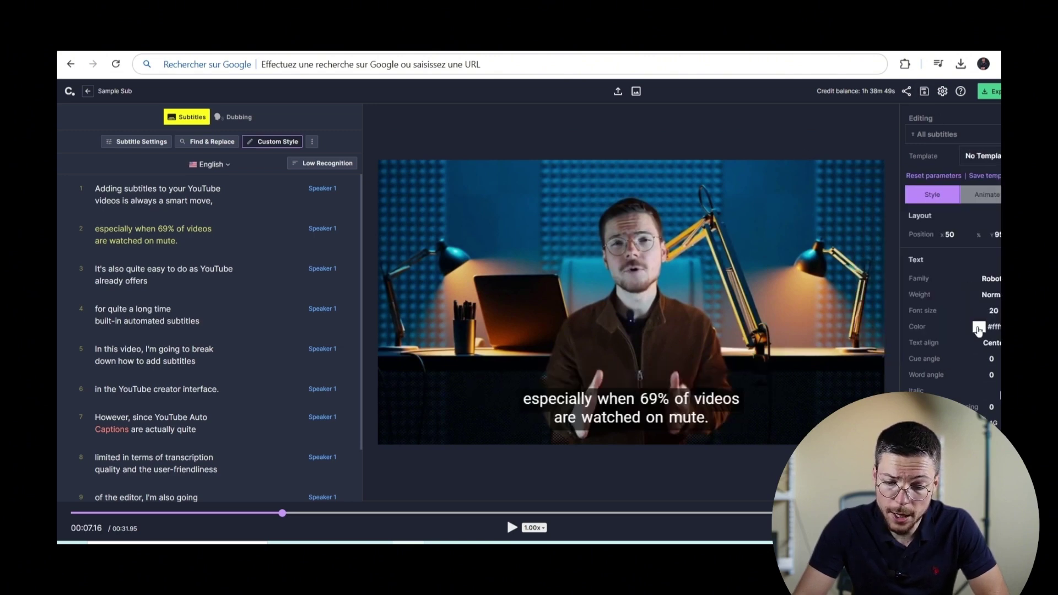
# Step: Make the subtitle text light yellow and switch the font to Archivo
pyautogui.click(977, 328)
pyautogui.click(967, 348)
pyautogui.click(972, 256)
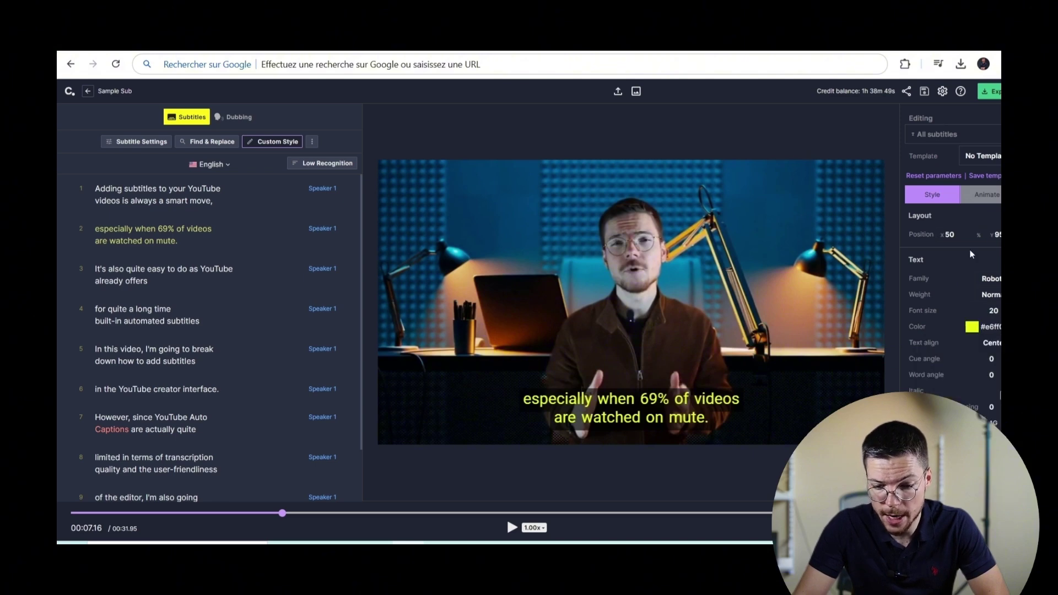
pyautogui.click(988, 278)
pyautogui.click(951, 344)
pyautogui.scroll(-2, 976, 301)
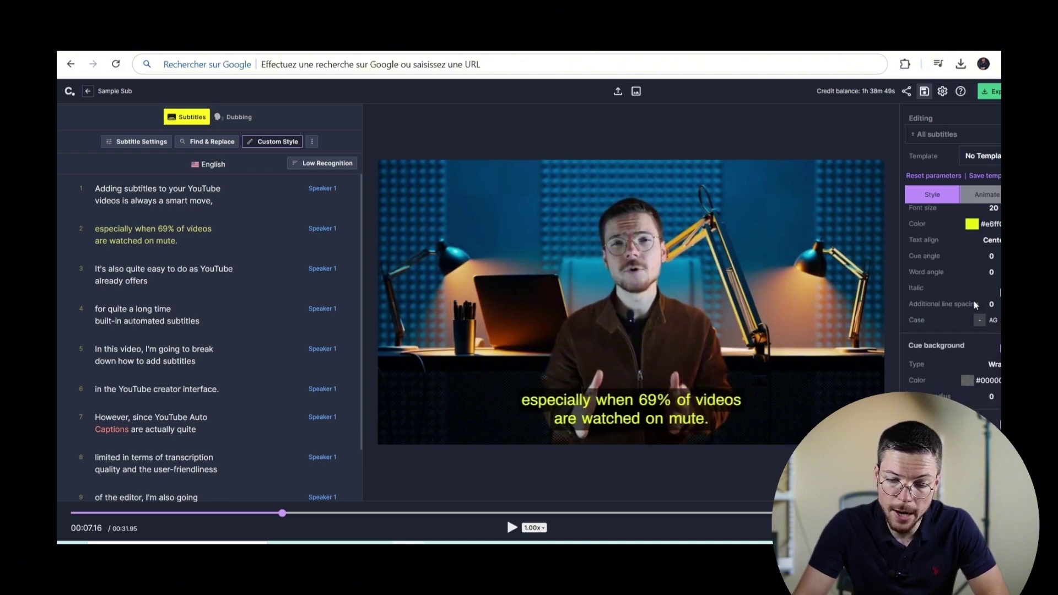
# Step: Reapply Montserrat Black & White and add the Karaoke animation with an orange highlight
pyautogui.click(967, 381)
pyautogui.scroll(3, 973, 345)
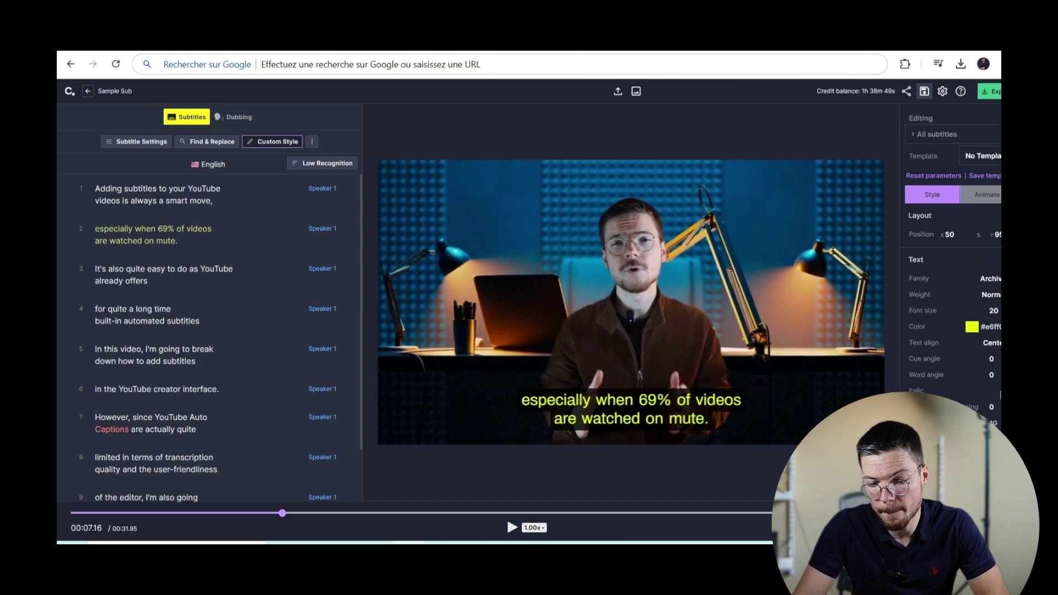
pyautogui.click(941, 120)
pyautogui.click(987, 194)
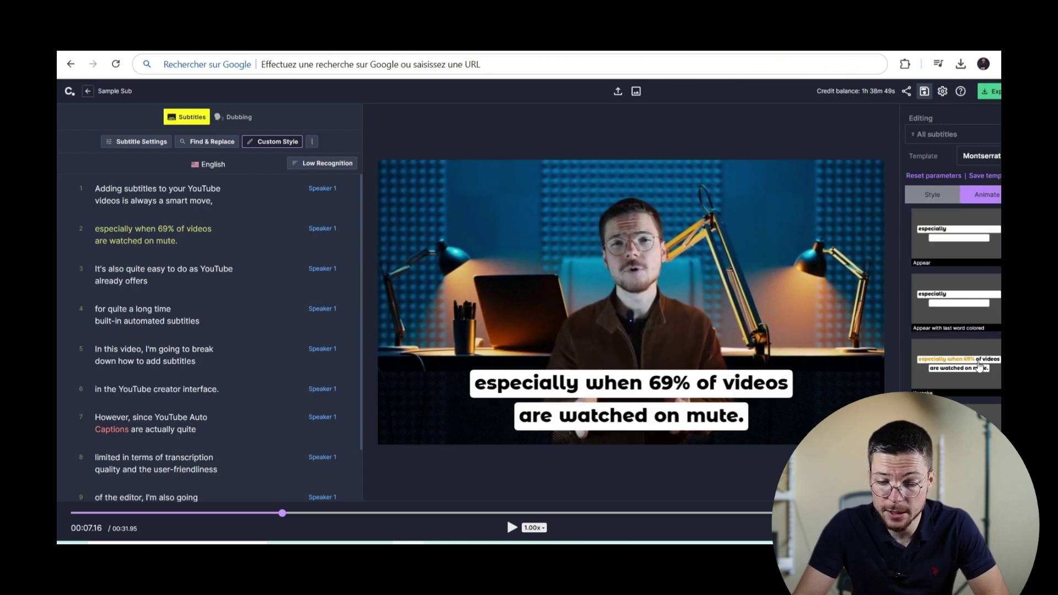
pyautogui.click(979, 367)
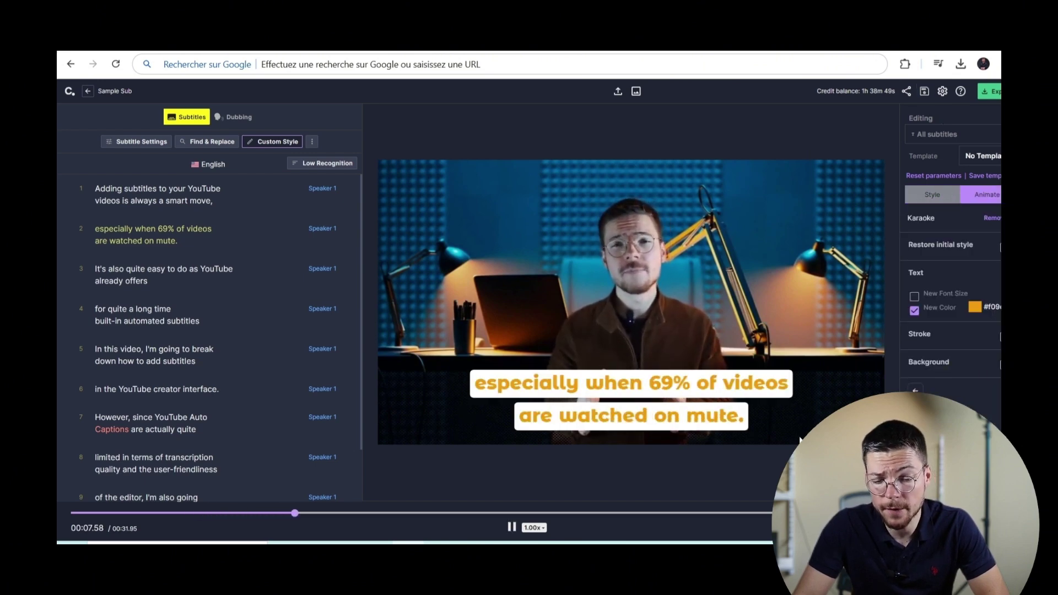
pyautogui.click(975, 307)
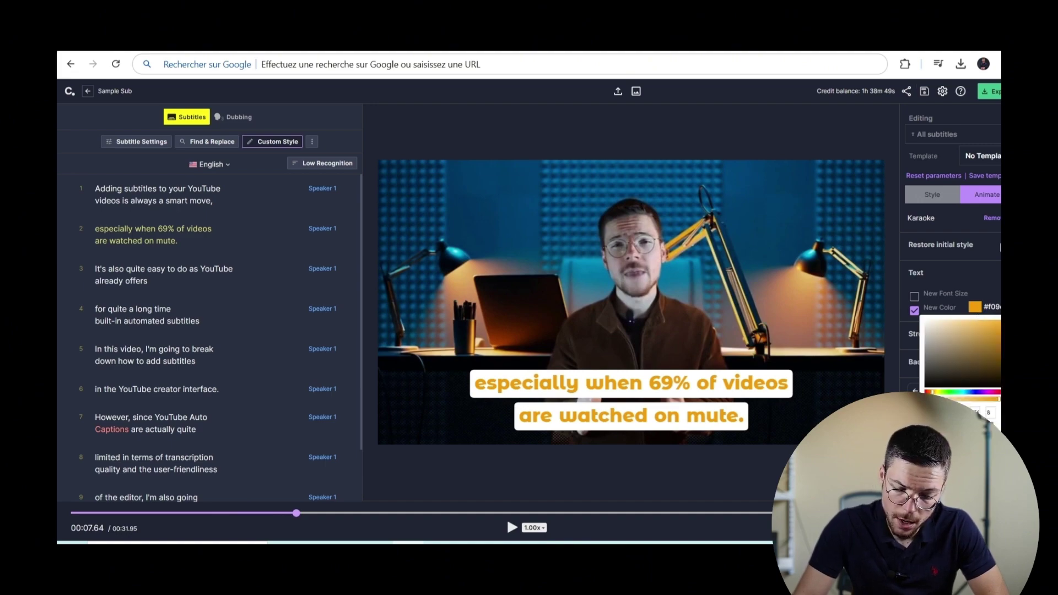
pyautogui.click(968, 270)
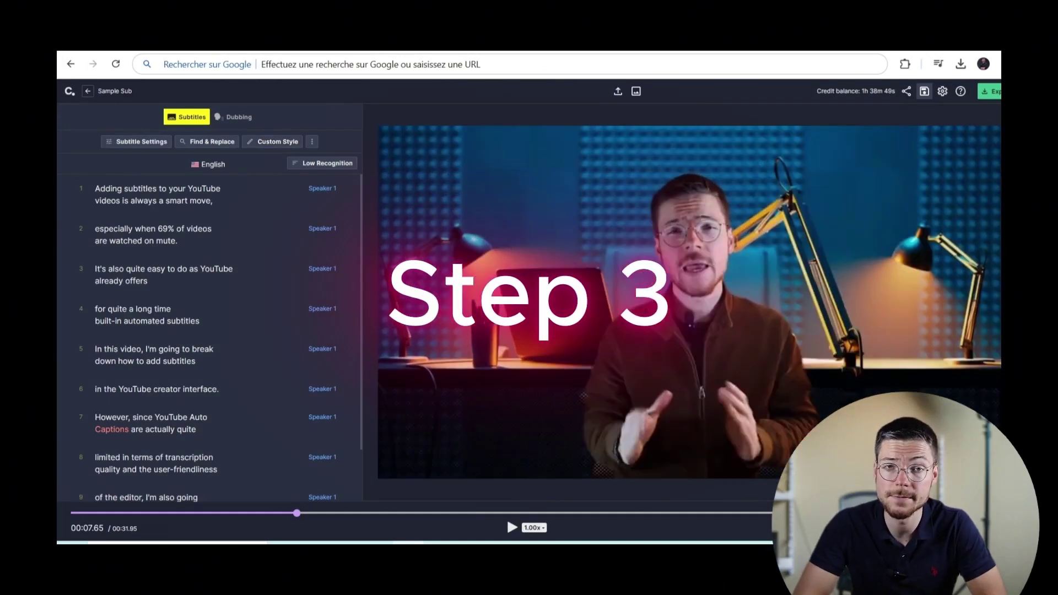
# Step: In the export settings, change Type from Video to Subtitles and keep Format as srt
pyautogui.click(996, 92)
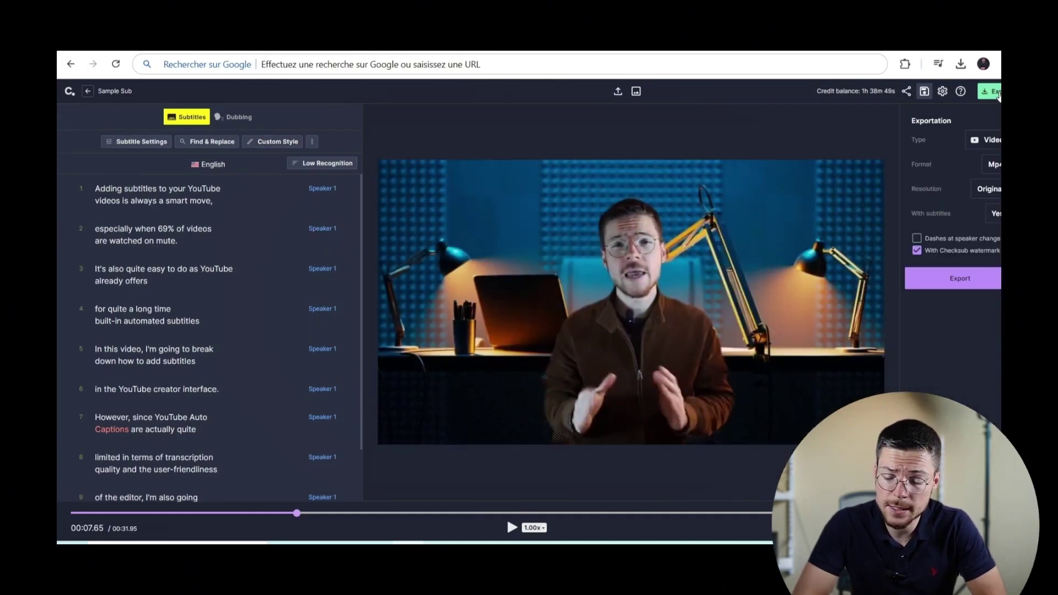
pyautogui.click(999, 139)
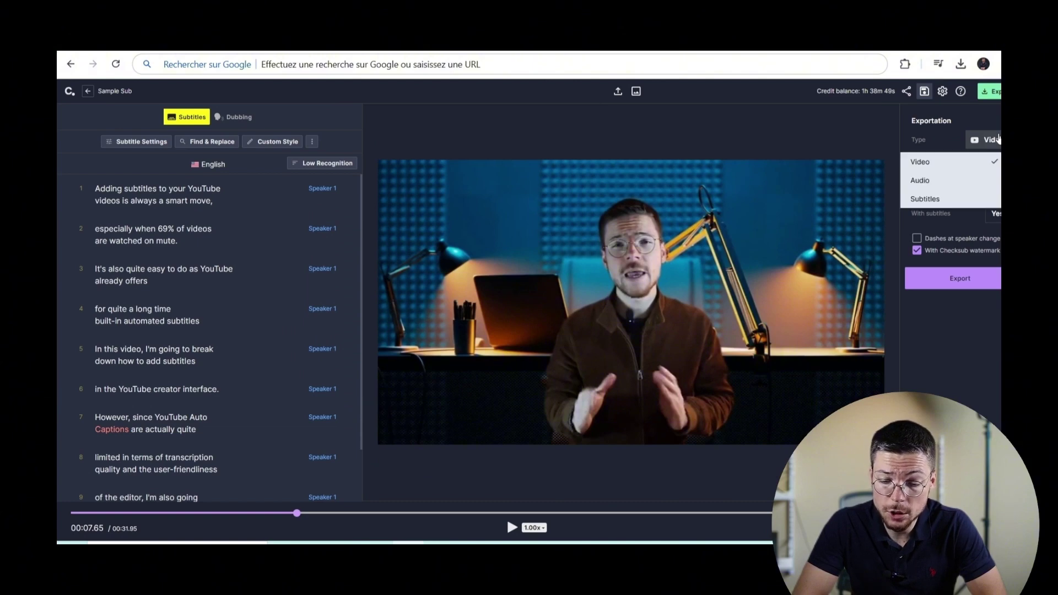
pyautogui.click(995, 163)
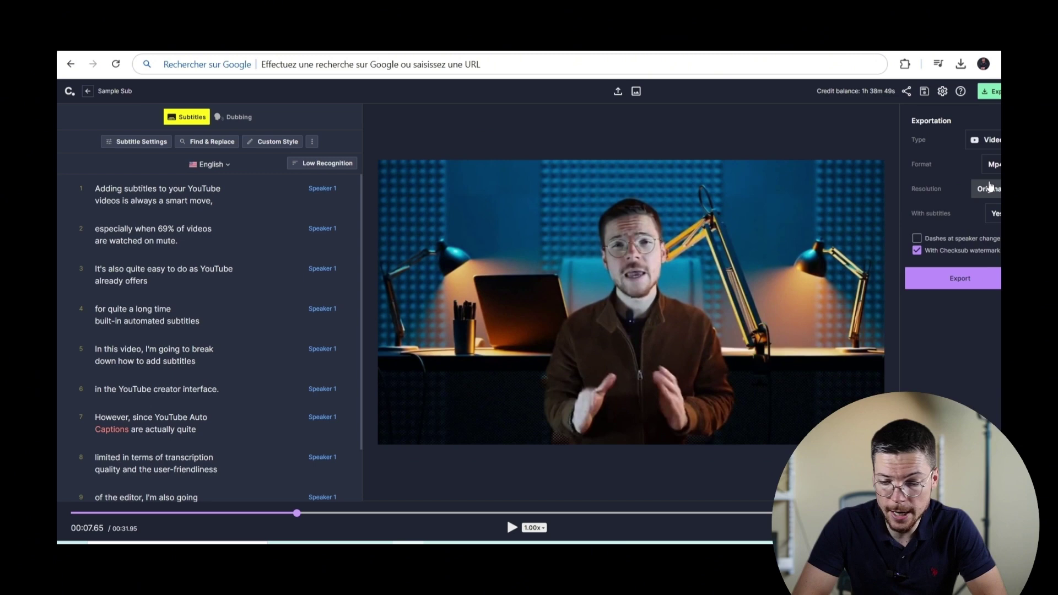
pyautogui.click(990, 148)
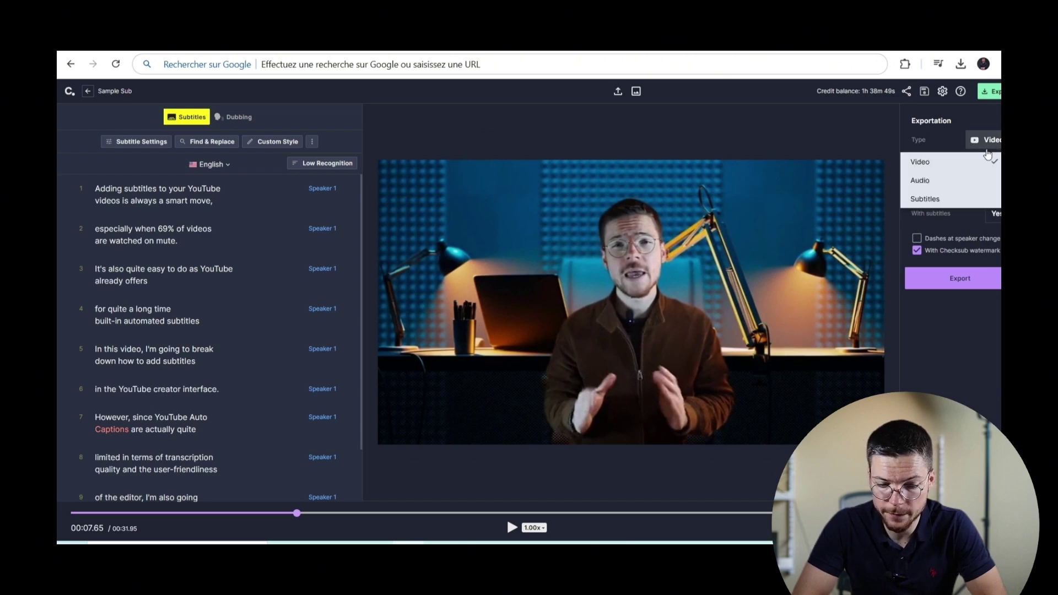
pyautogui.click(982, 200)
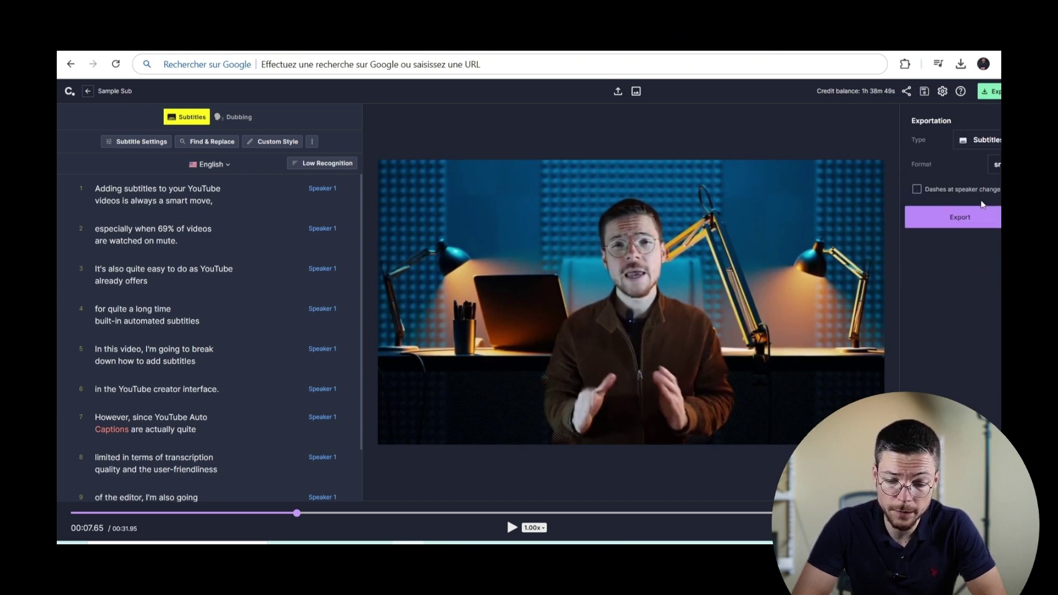
pyautogui.click(996, 166)
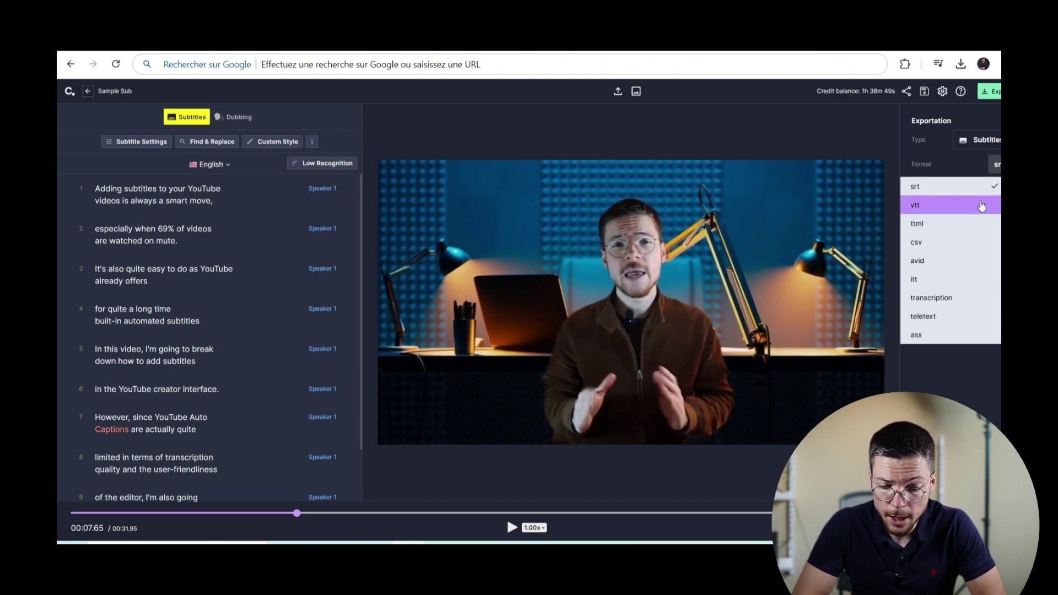
pyautogui.click(982, 191)
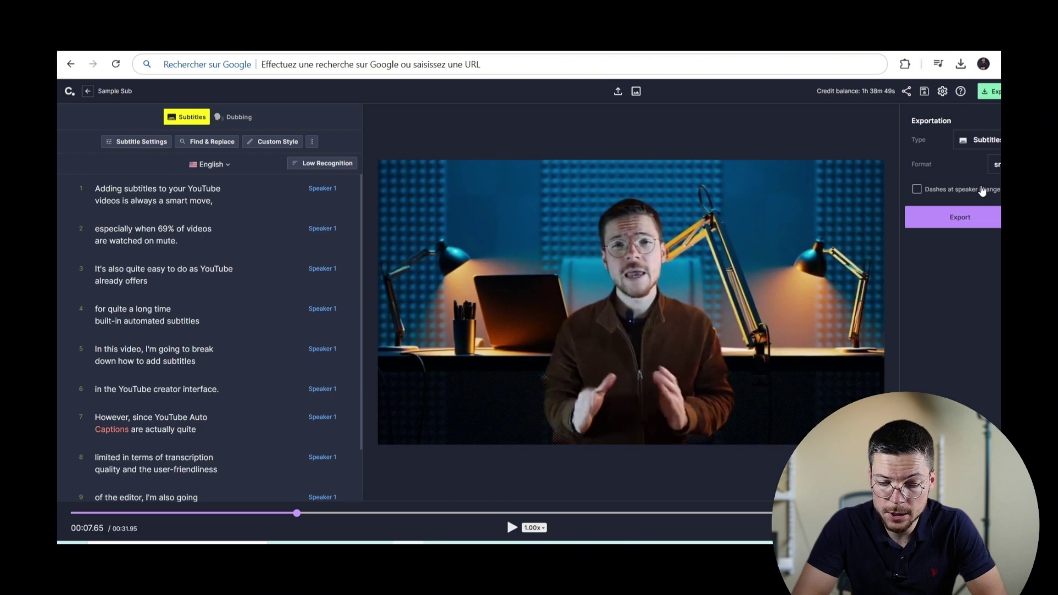
pyautogui.click(984, 218)
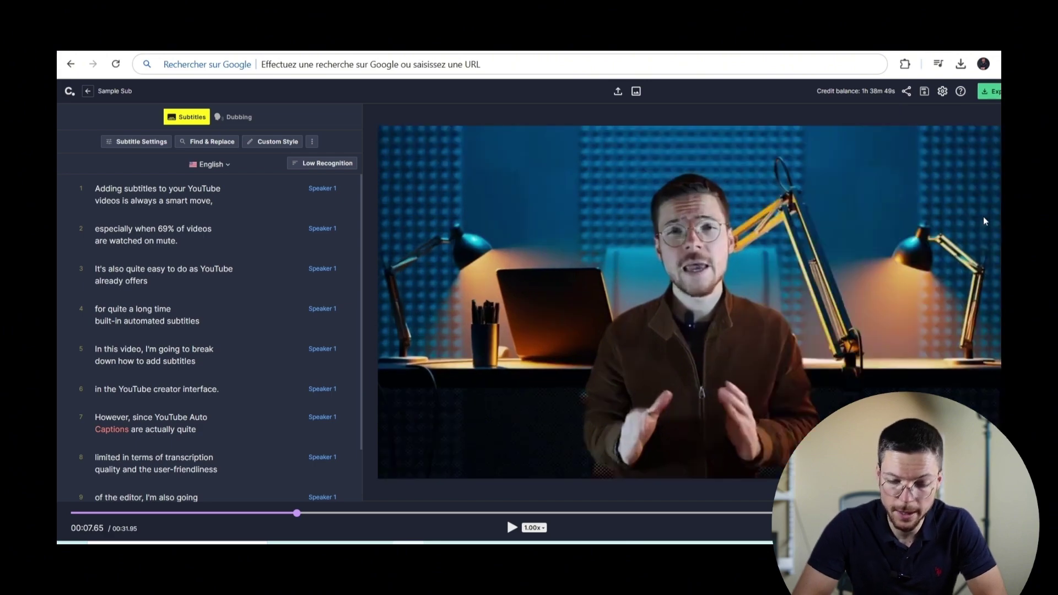